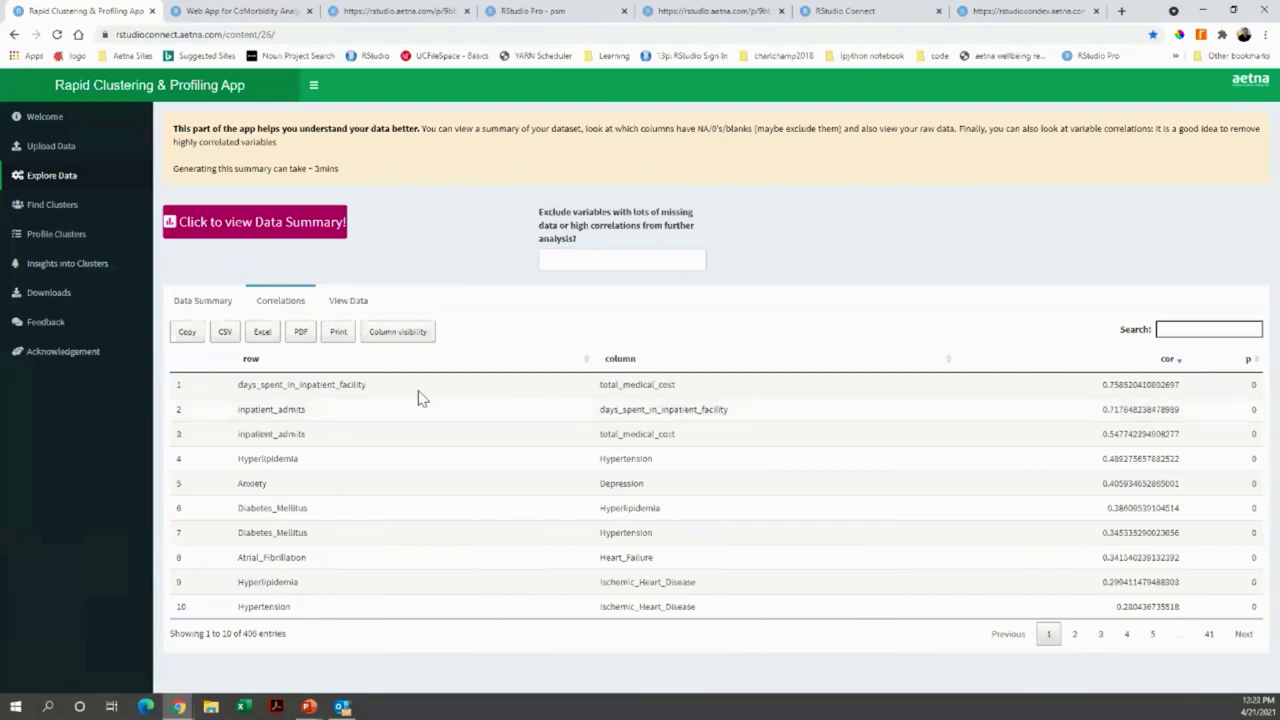
Step: Review the raw data table, the variable correlations and the list of variables that can be excluded from analysis
{"action": "left_click", "coordinate": [340, 303]}
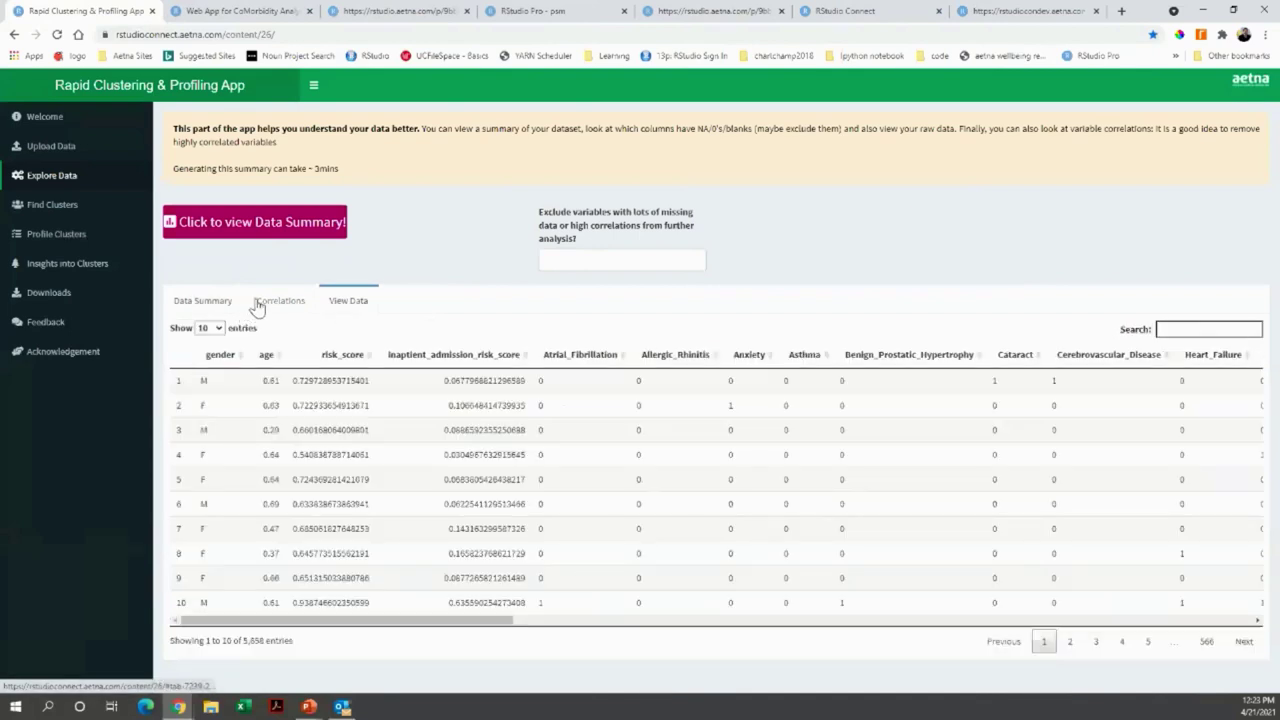
{"action": "left_click", "coordinate": [258, 304]}
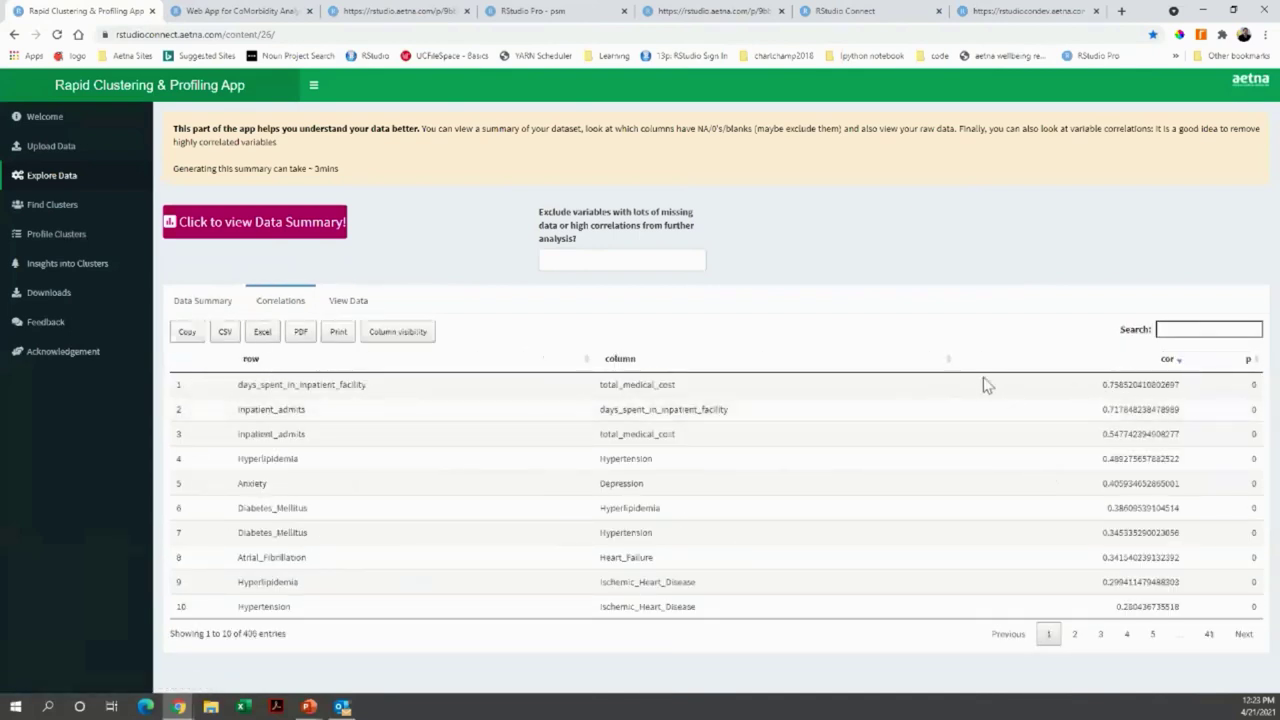
{"action": "left_click", "coordinate": [605, 258]}
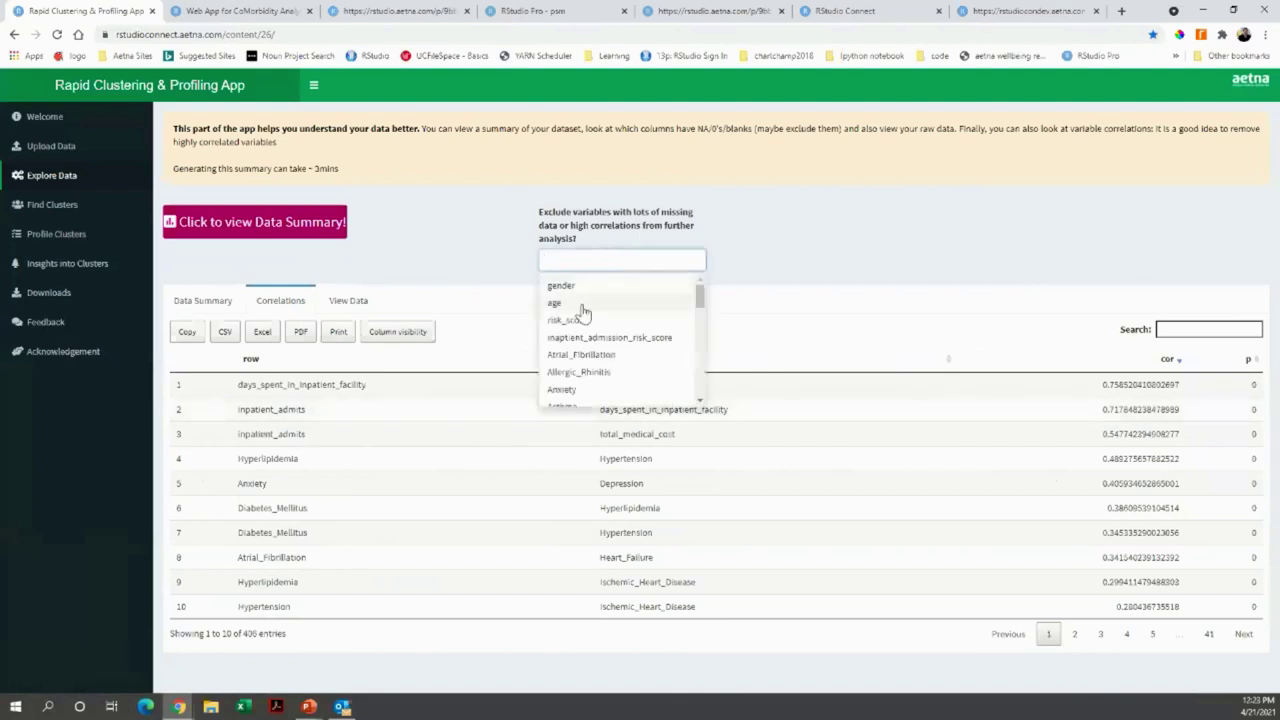
{"action": "left_click", "coordinate": [754, 260]}
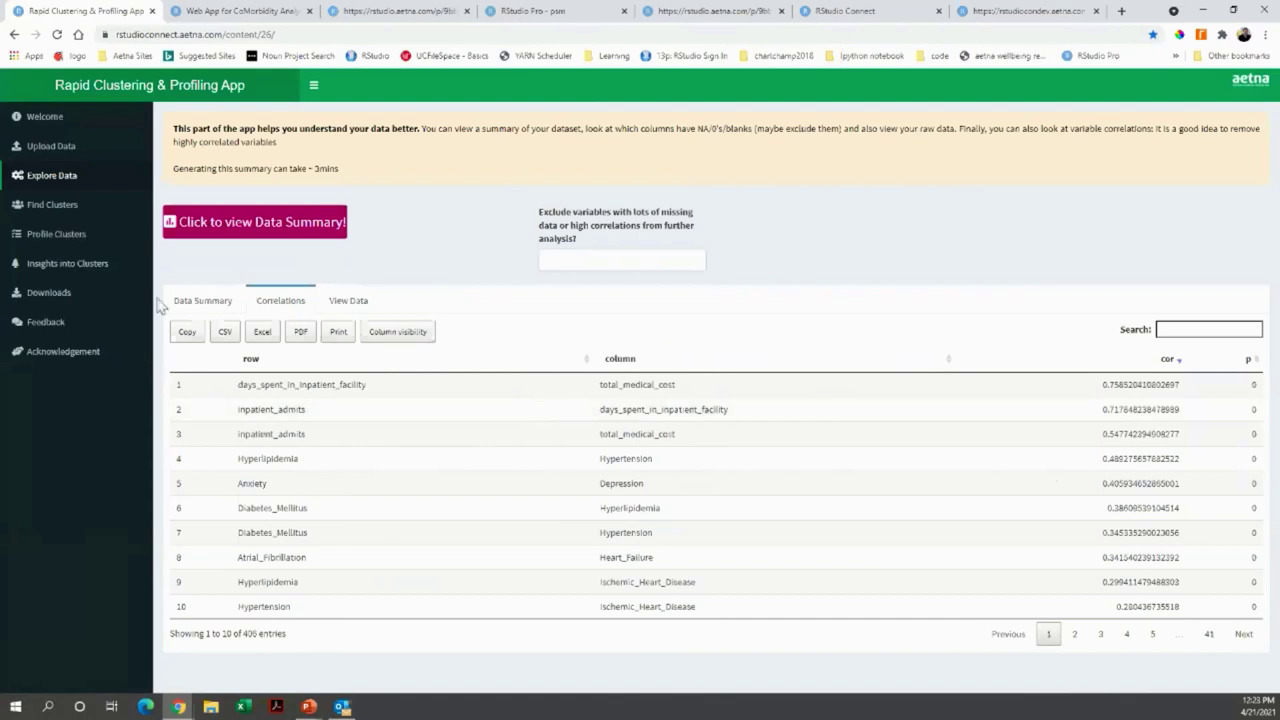
Step: Go to the Find Clusters section and examine the elbow curve for choosing the number of clusters
{"action": "left_click", "coordinate": [56, 206]}
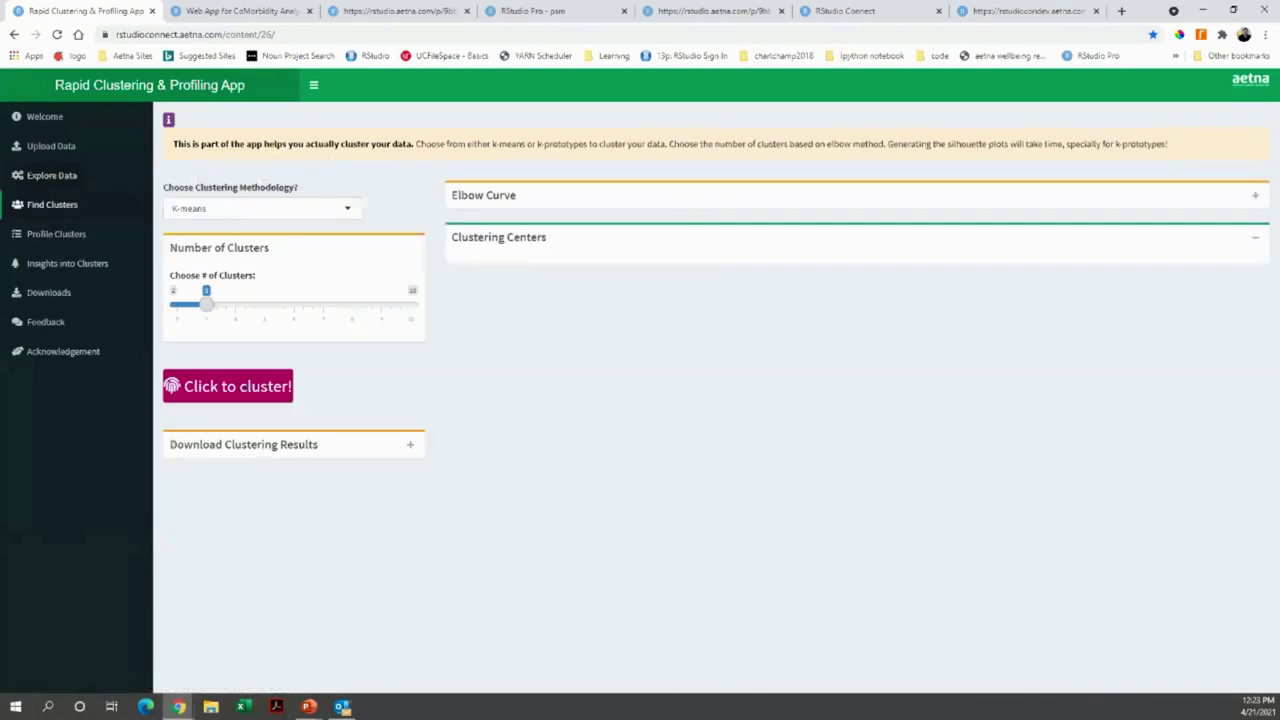
{"action": "left_click", "coordinate": [1255, 195]}
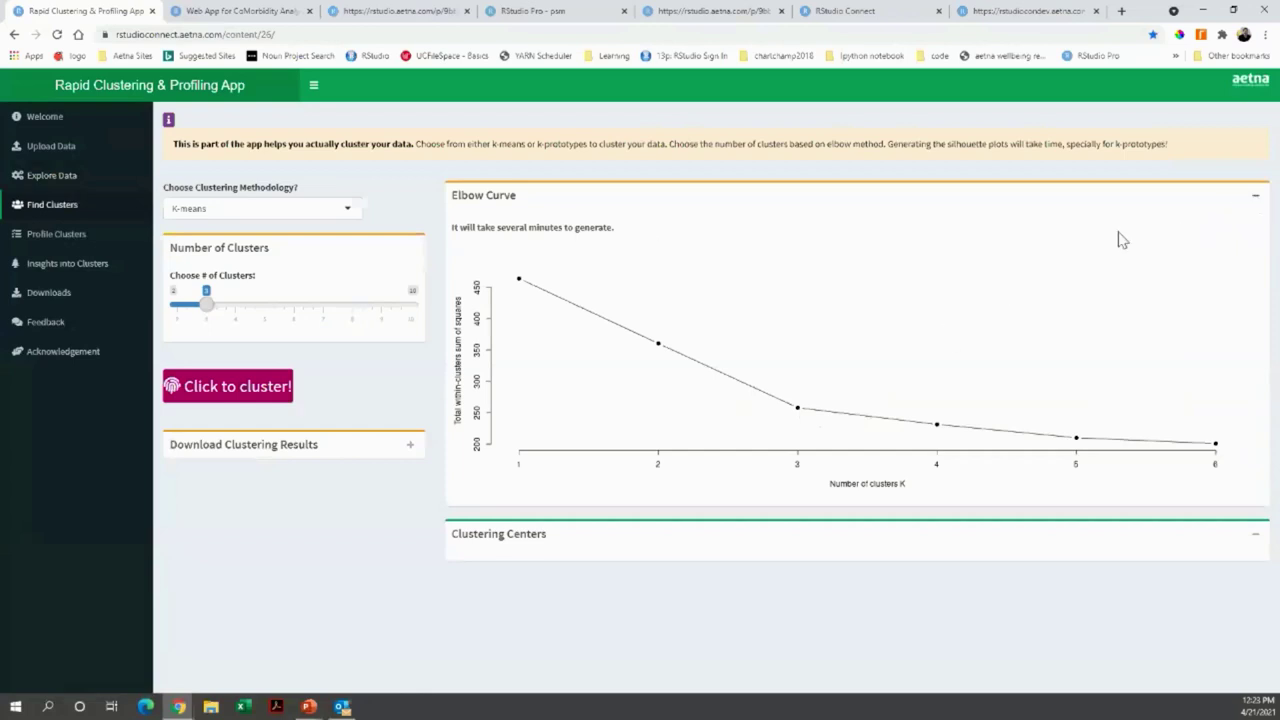
{"action": "left_click", "coordinate": [1255, 197]}
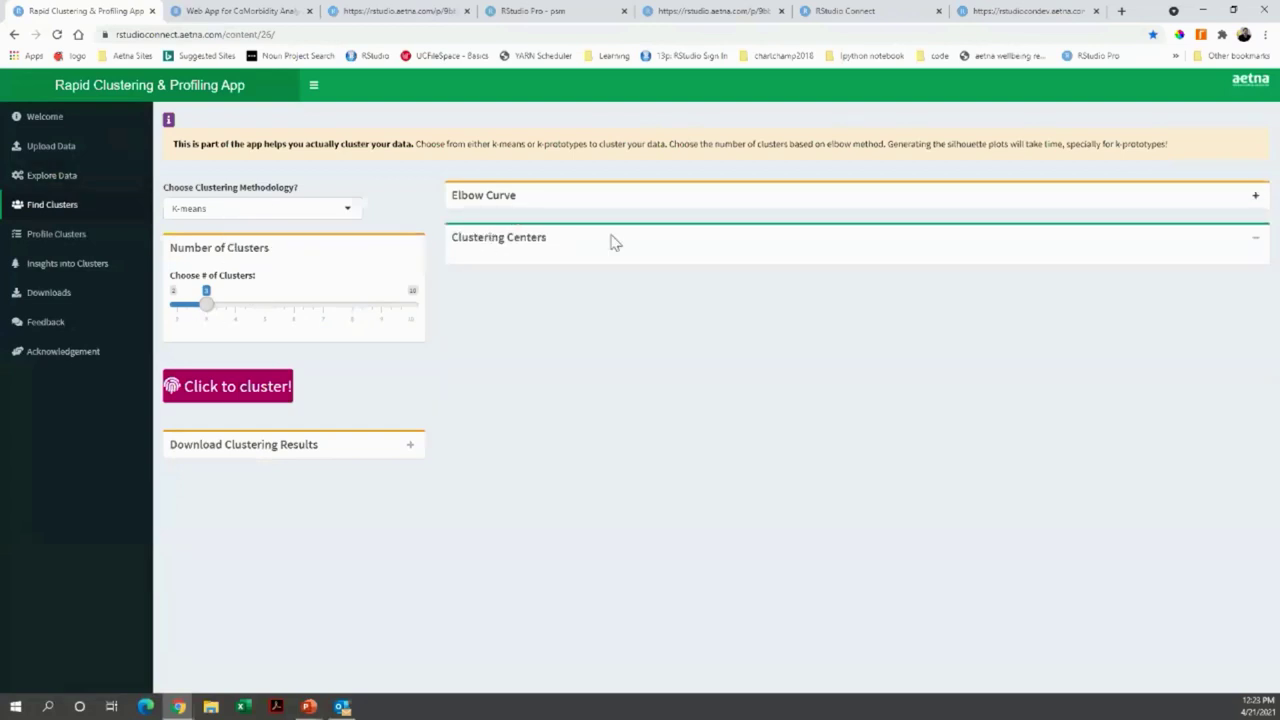
Step: Cluster the data with the K-prototypes methodology, using equal variable weighting and 3 clusters
{"action": "left_click", "coordinate": [262, 209]}
{"action": "left_click", "coordinate": [210, 251]}
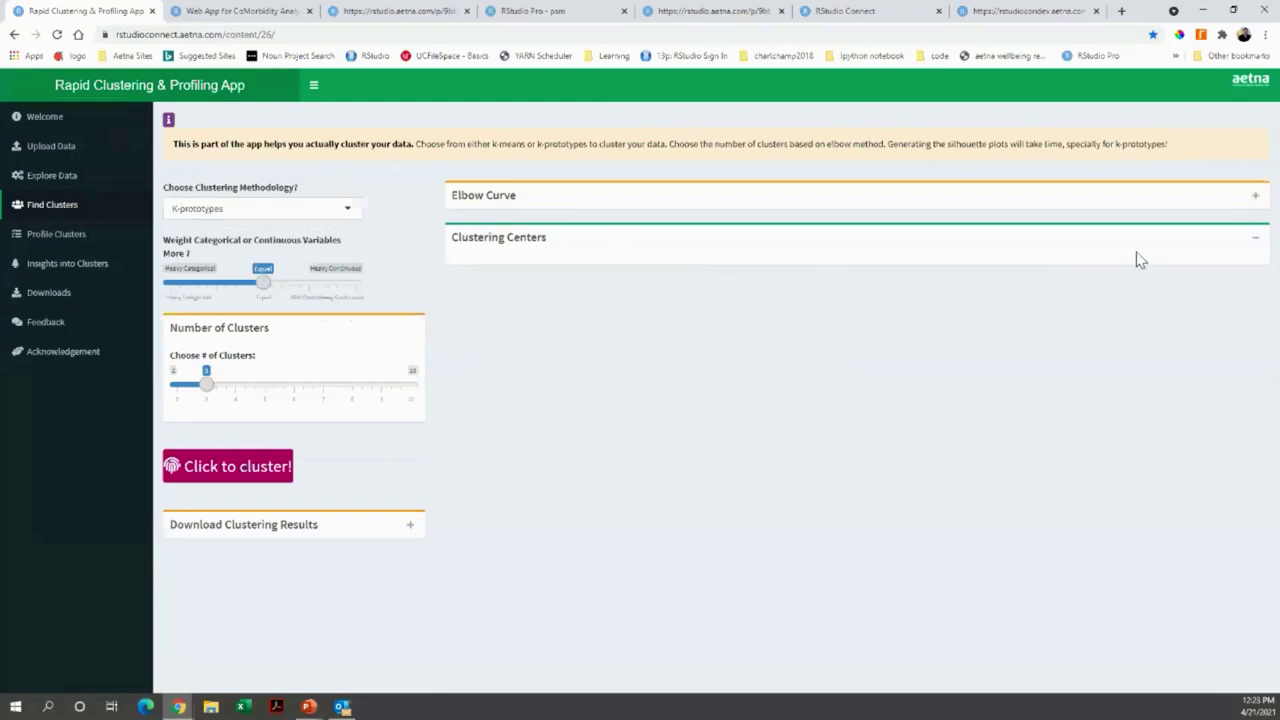
{"action": "left_click", "coordinate": [229, 468]}
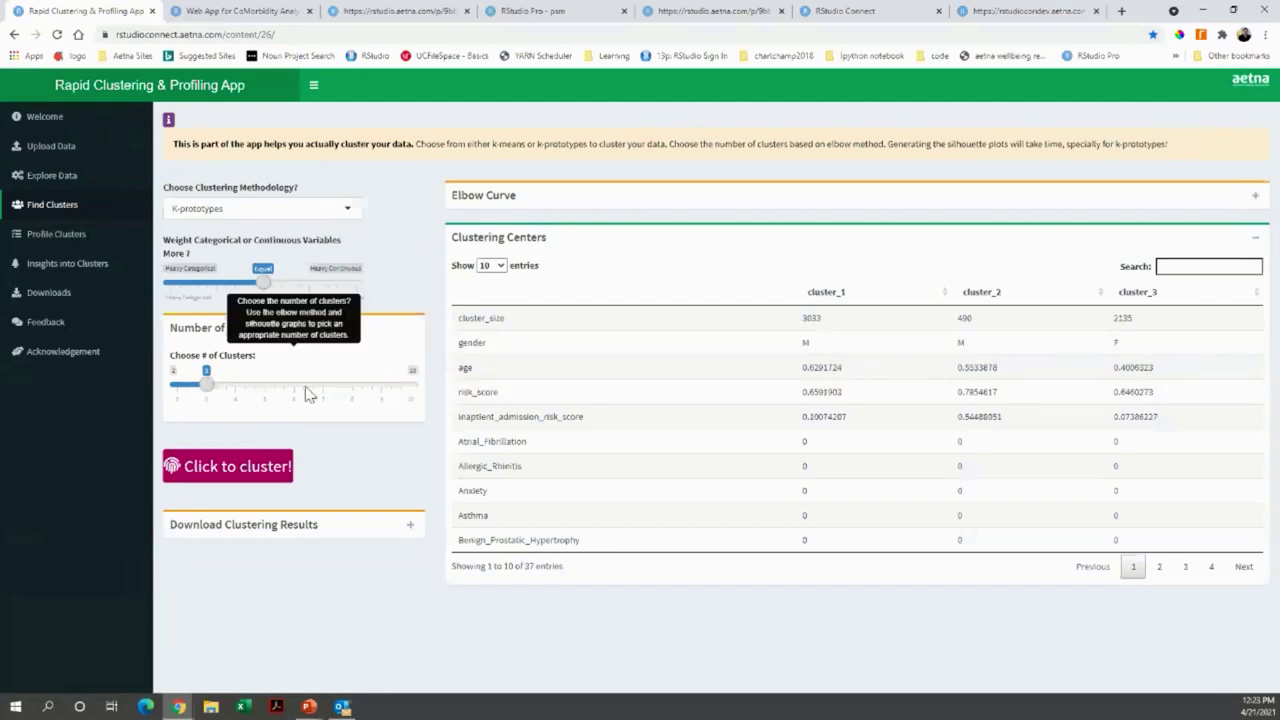
Step: Try clustering the data into 4 clusters, then rerun the clustering with 3 clusters
{"action": "left_click_drag", "start_coordinate": [206, 384], "coordinate": [235, 384]}
{"action": "left_click", "coordinate": [229, 466]}
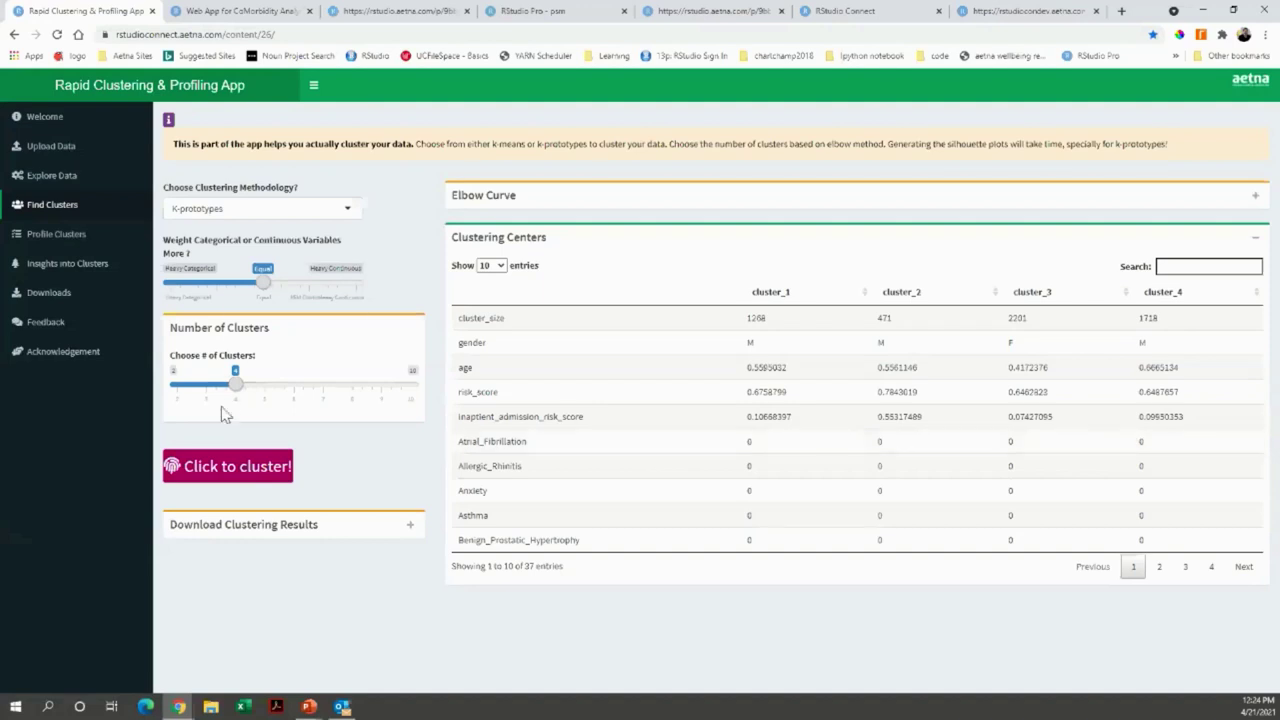
{"action": "left_click_drag", "start_coordinate": [235, 384], "coordinate": [206, 384]}
{"action": "left_click", "coordinate": [213, 455]}
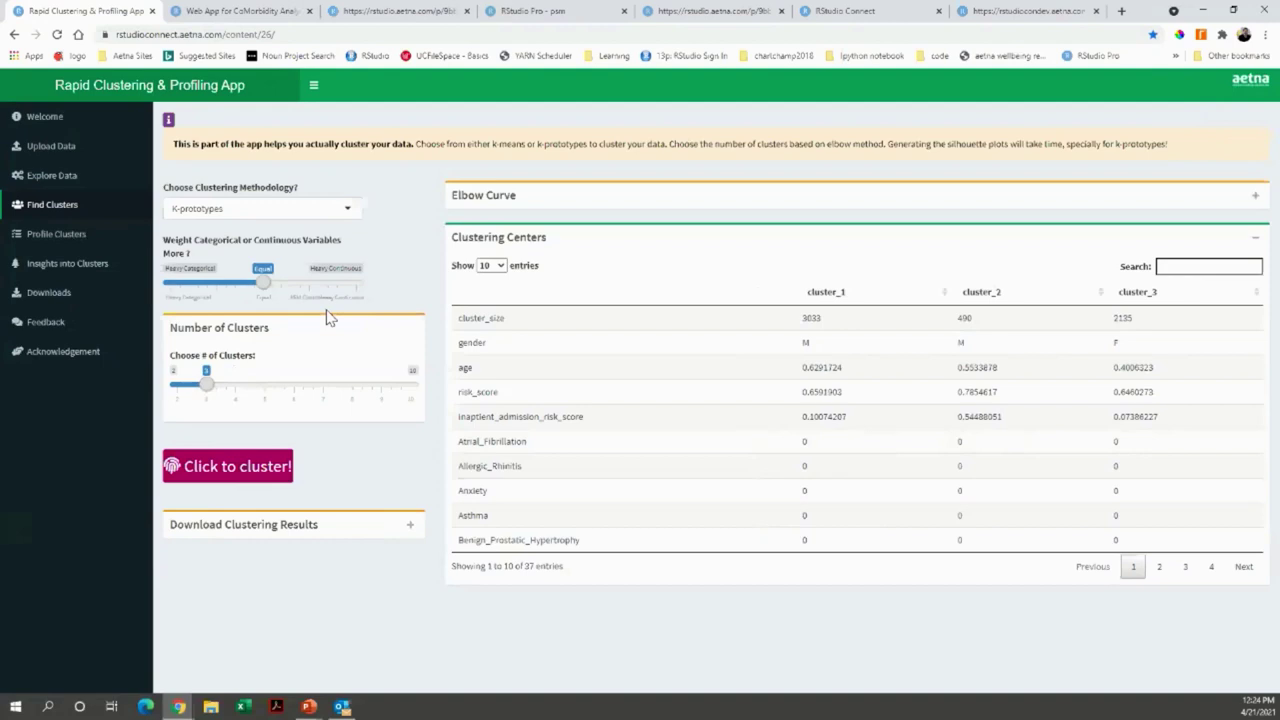
Step: Set the variable weighting to Mild Continuous and rerun the clustering
{"action": "mouse_move", "coordinate": [349, 402]}
{"action": "left_click_drag", "start_coordinate": [263, 283], "coordinate": [290, 290]}
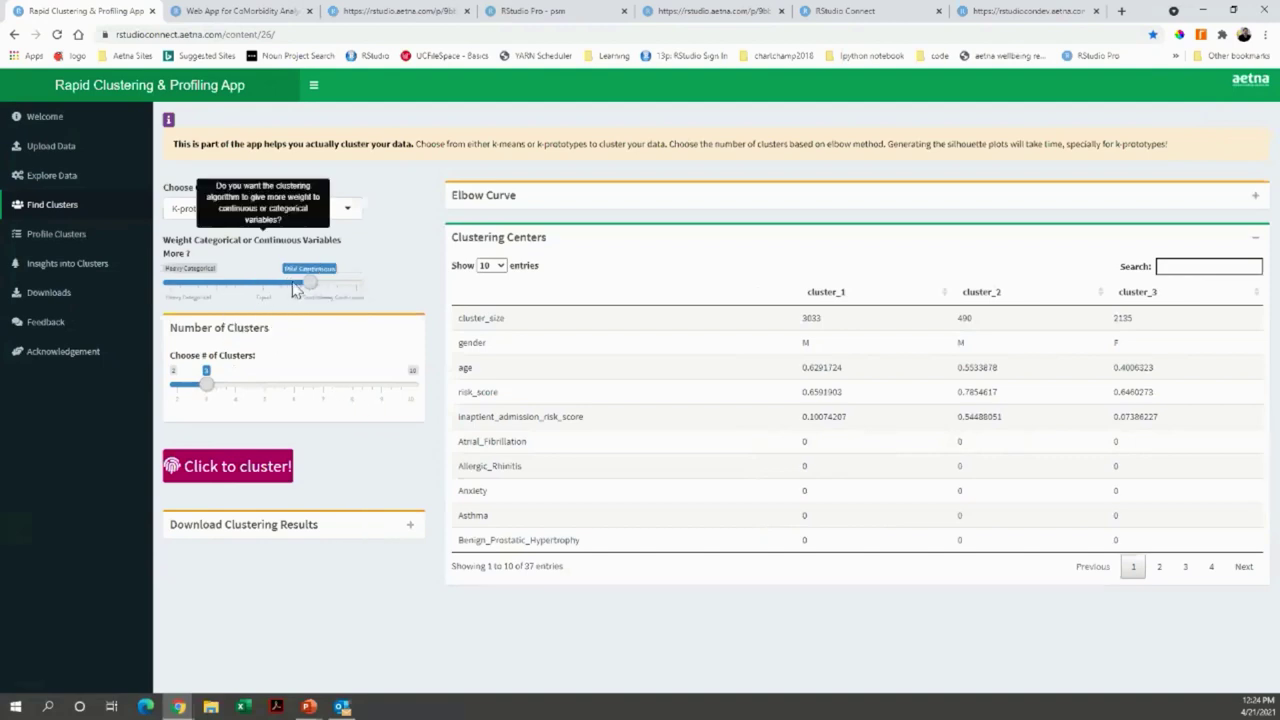
{"action": "left_click", "coordinate": [265, 465]}
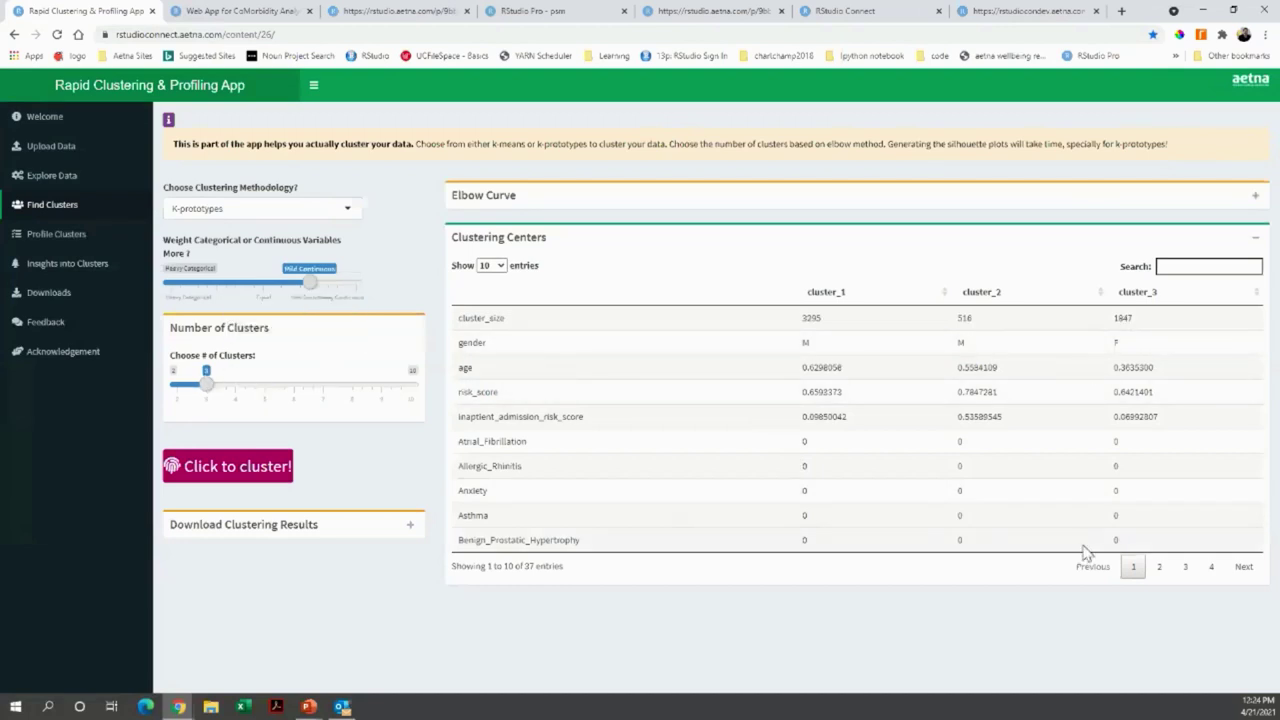
Step: Collapse the clustering centers and check which export options are offered for the clustering results
{"action": "left_click", "coordinate": [1255, 238]}
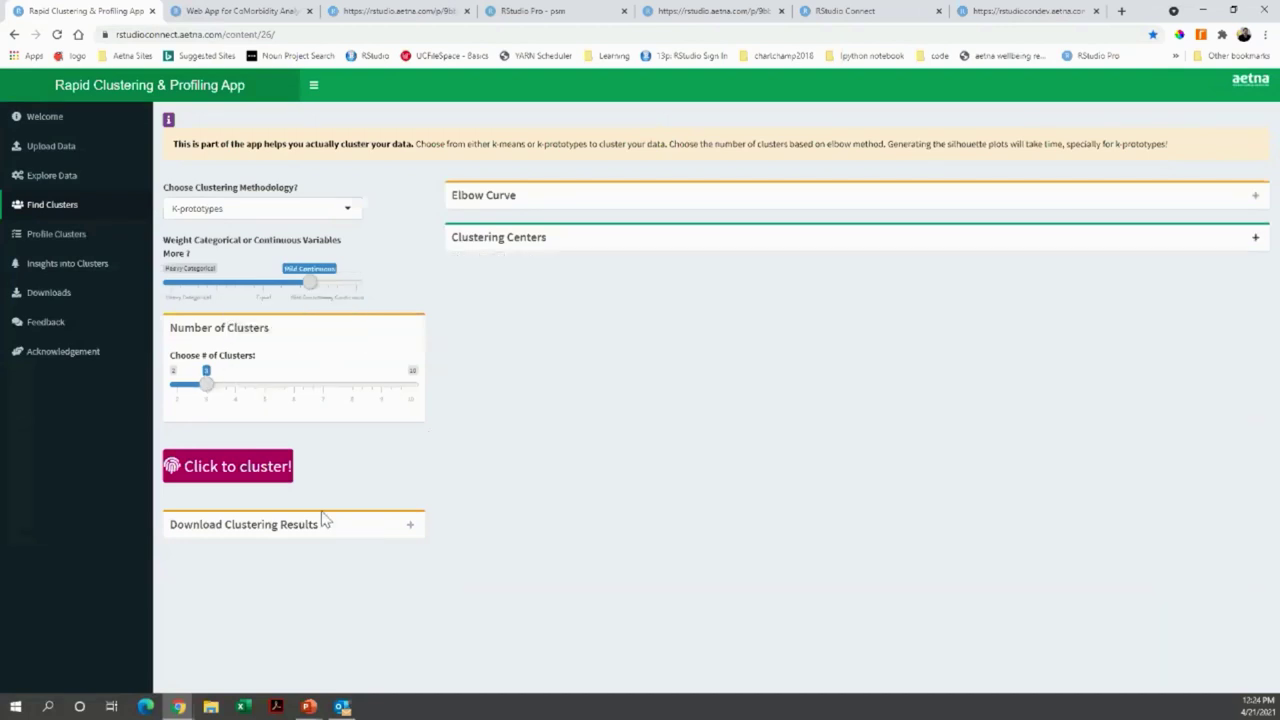
{"action": "left_click", "coordinate": [408, 525]}
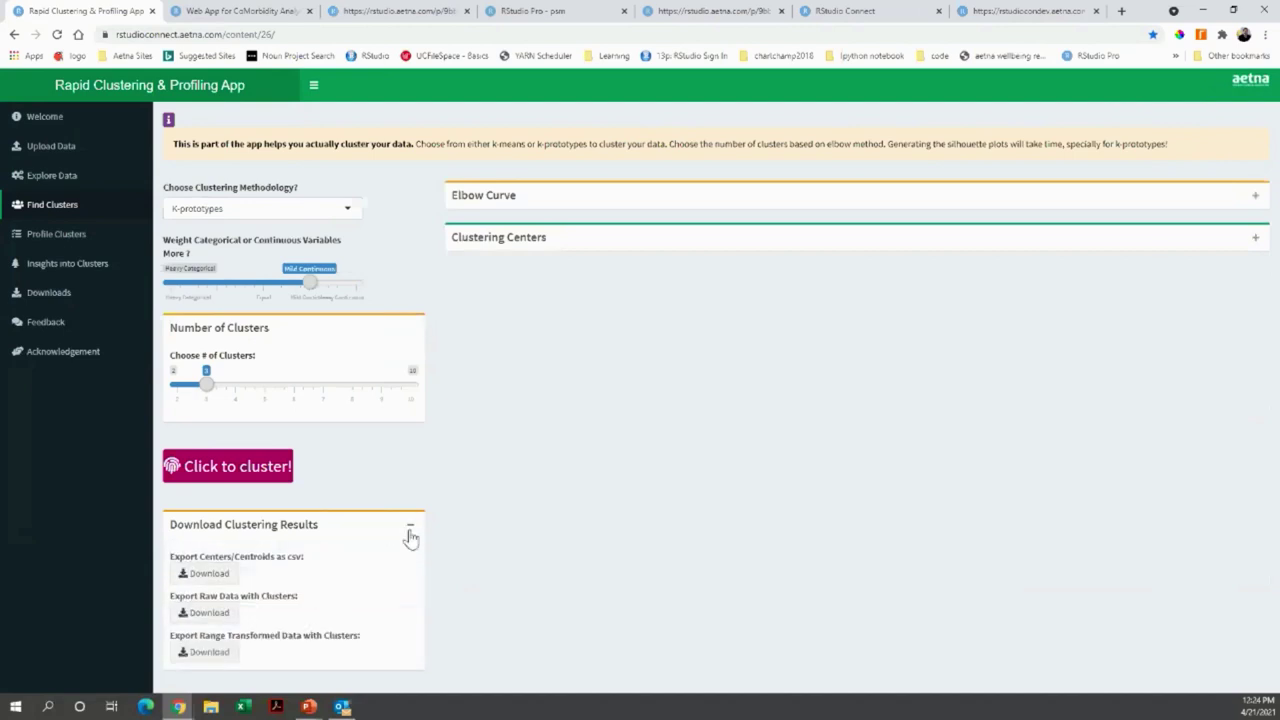
{"action": "left_click", "coordinate": [409, 530]}
Step: Profile the clusters on all 38 variables, using the clustering data from the last section
{"action": "left_click", "coordinate": [61, 246]}
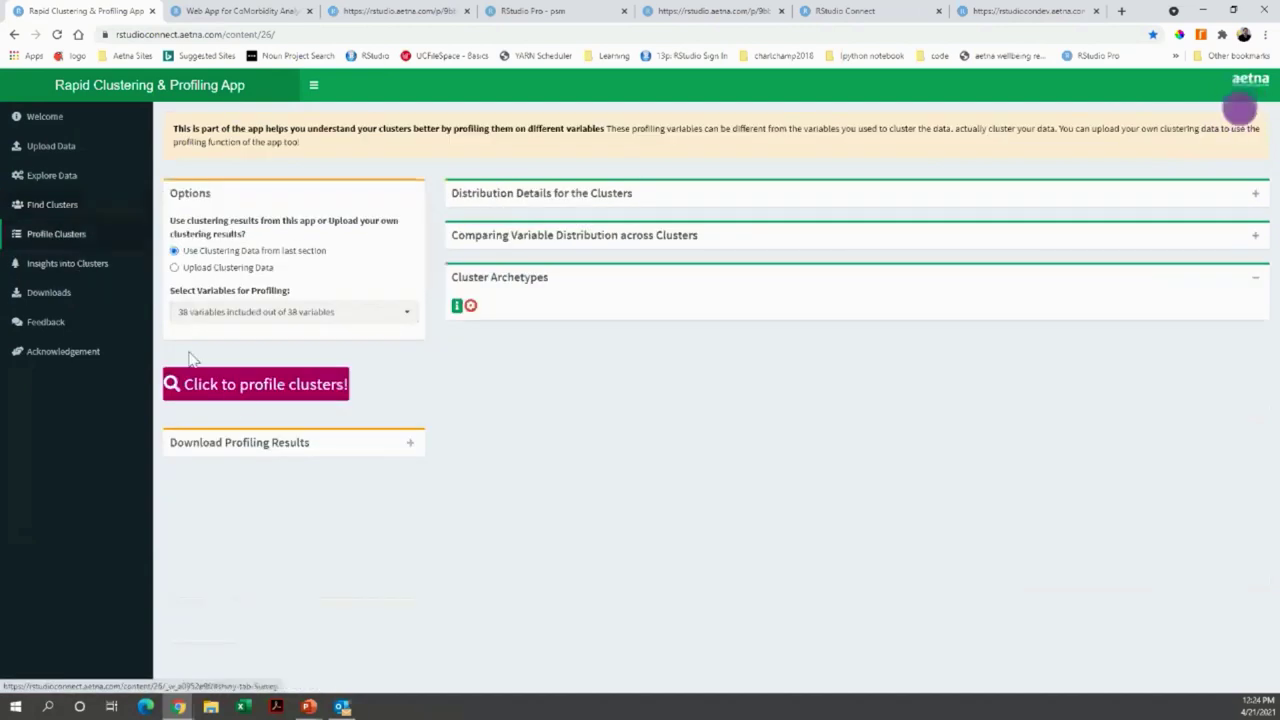
{"action": "left_click", "coordinate": [250, 395]}
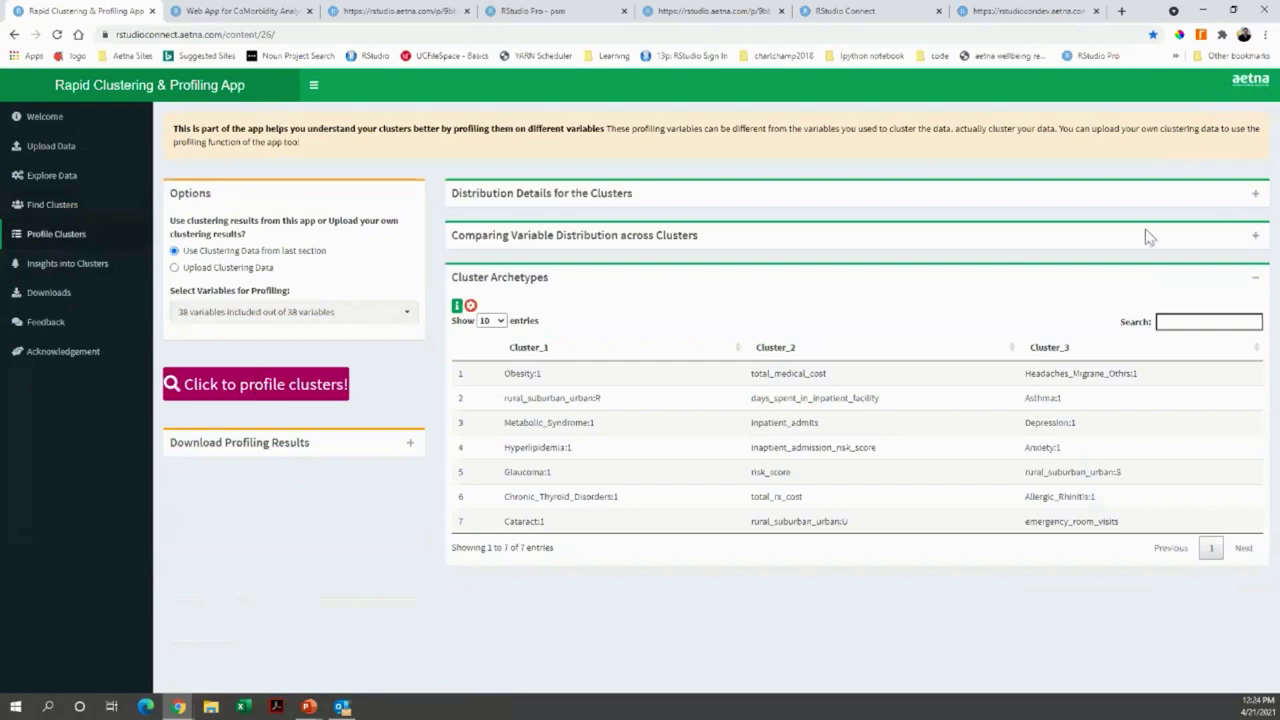
Step: Examine the distribution details for the clusters, comparing the male gender percentages and the asthma row across them
{"action": "left_click", "coordinate": [1255, 193]}
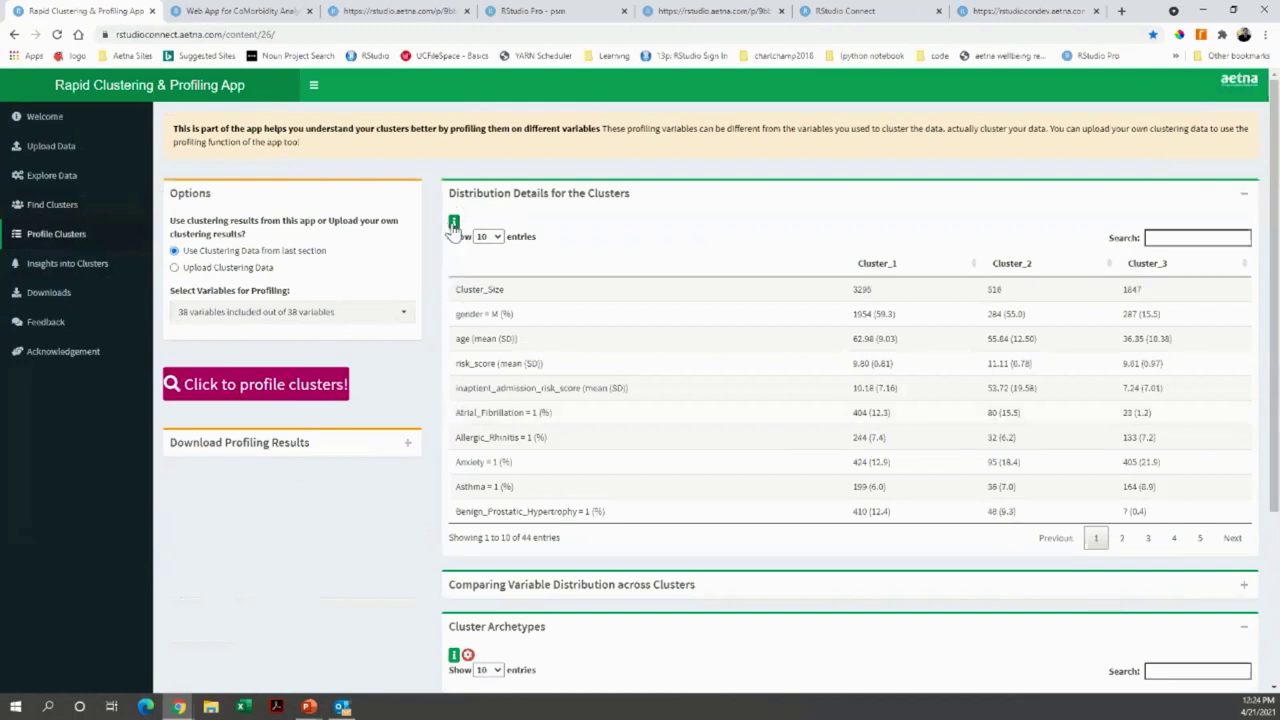
{"action": "double_click", "coordinate": [866, 314]}
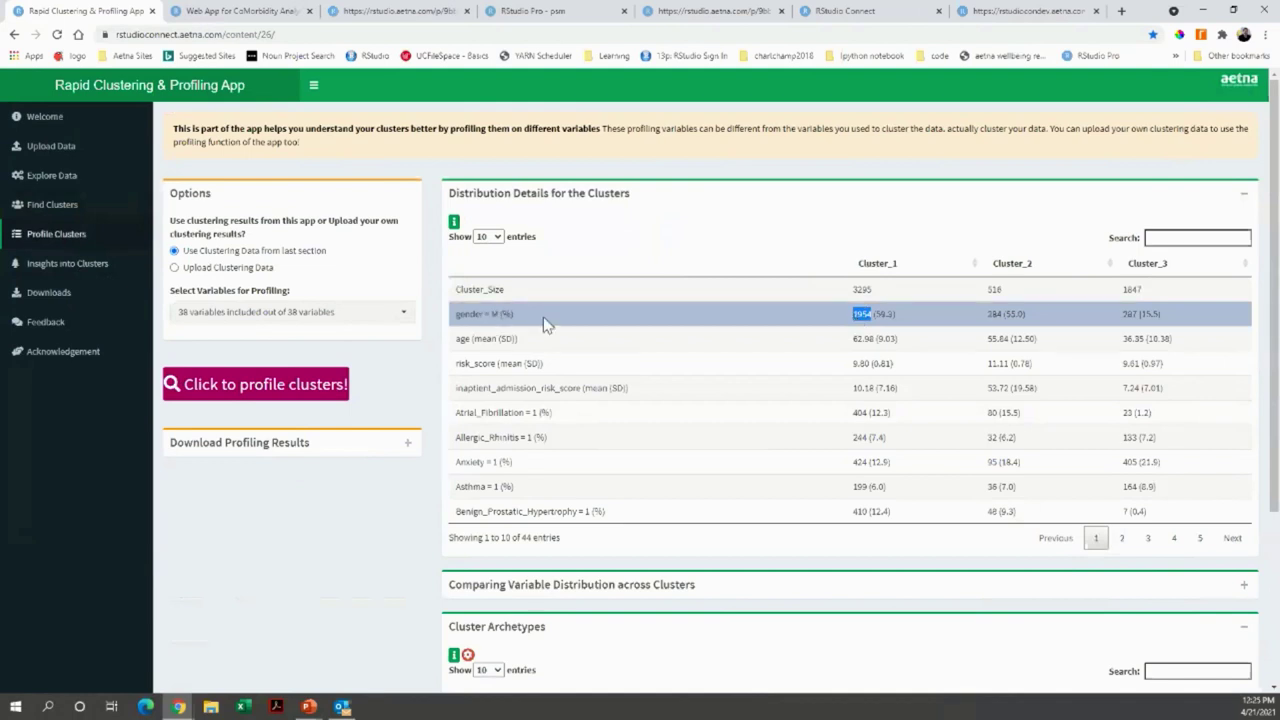
{"action": "left_click", "coordinate": [891, 314]}
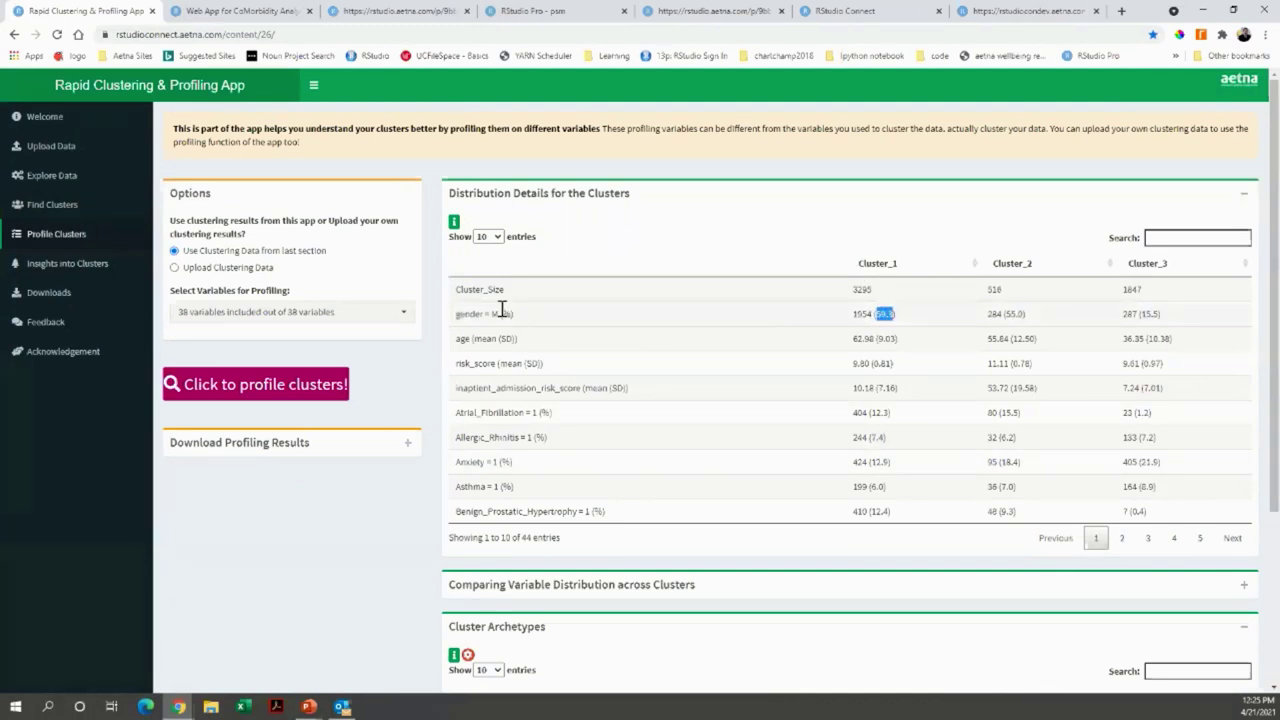
{"action": "left_click_drag", "start_coordinate": [1022, 313], "coordinate": [1014, 313]}
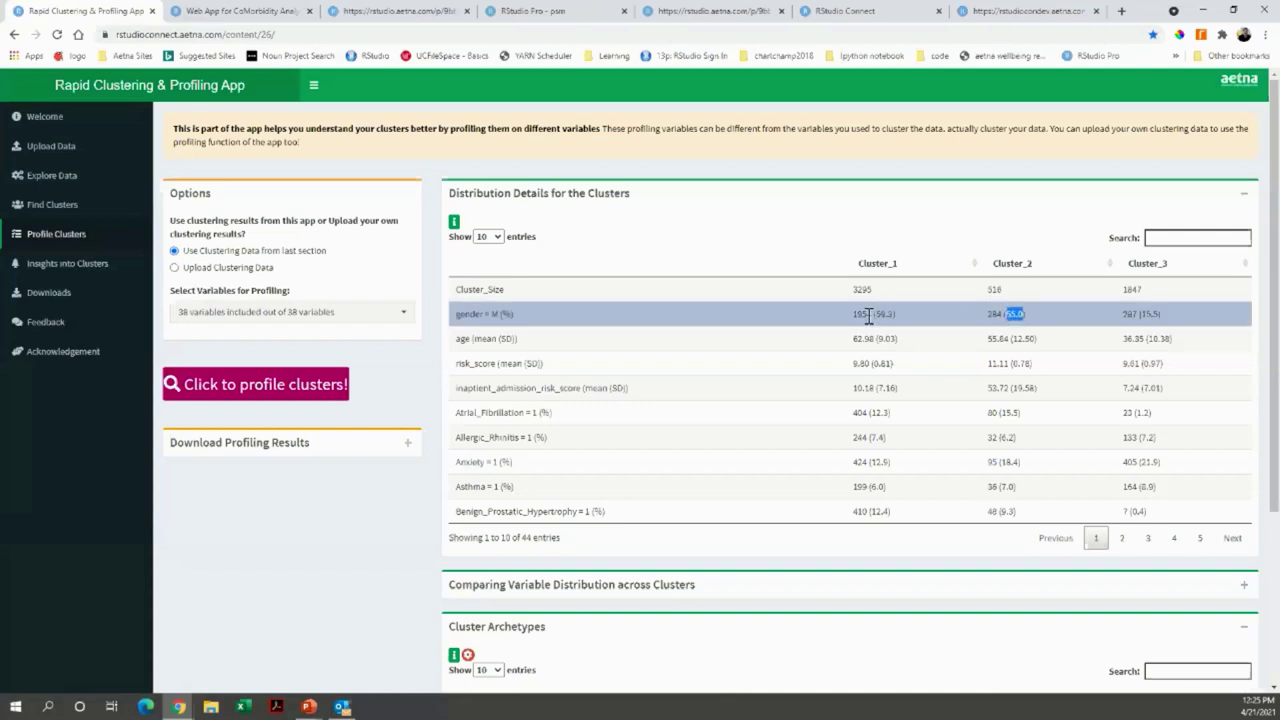
{"action": "left_click", "coordinate": [1141, 314]}
{"action": "left_click_drag", "start_coordinate": [1141, 314], "coordinate": [1160, 314]}
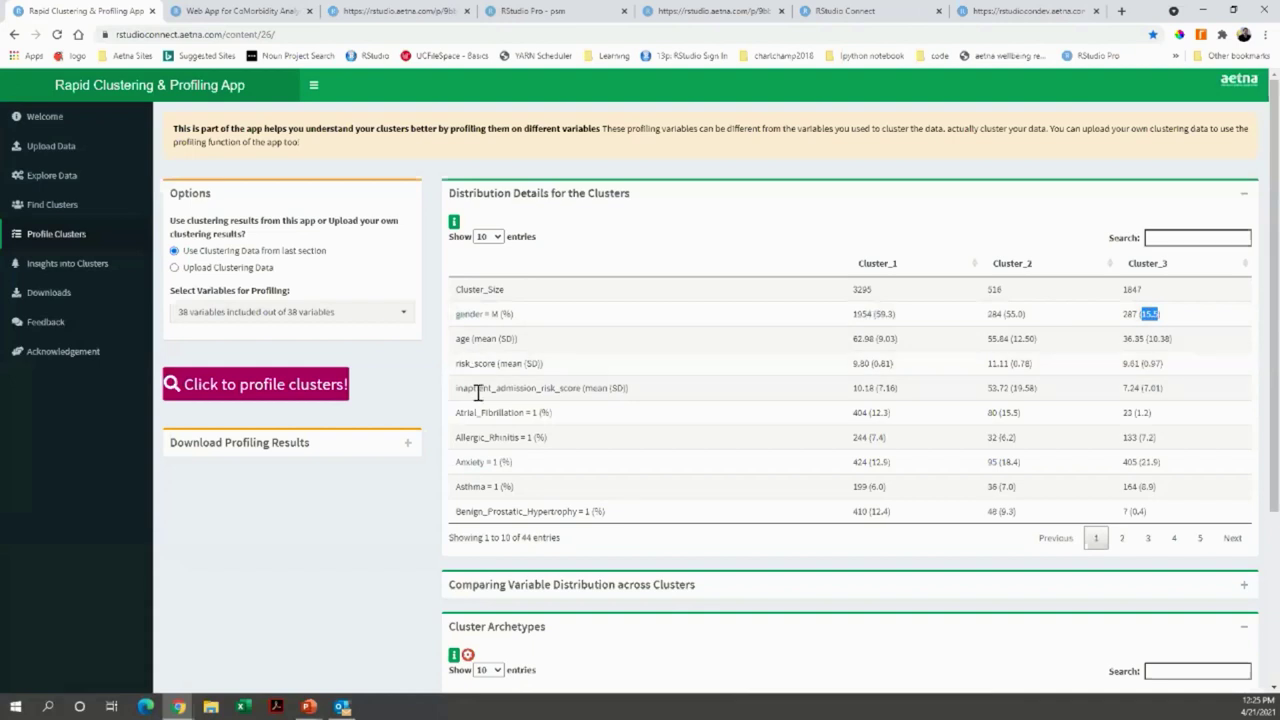
{"action": "left_click", "coordinate": [873, 488]}
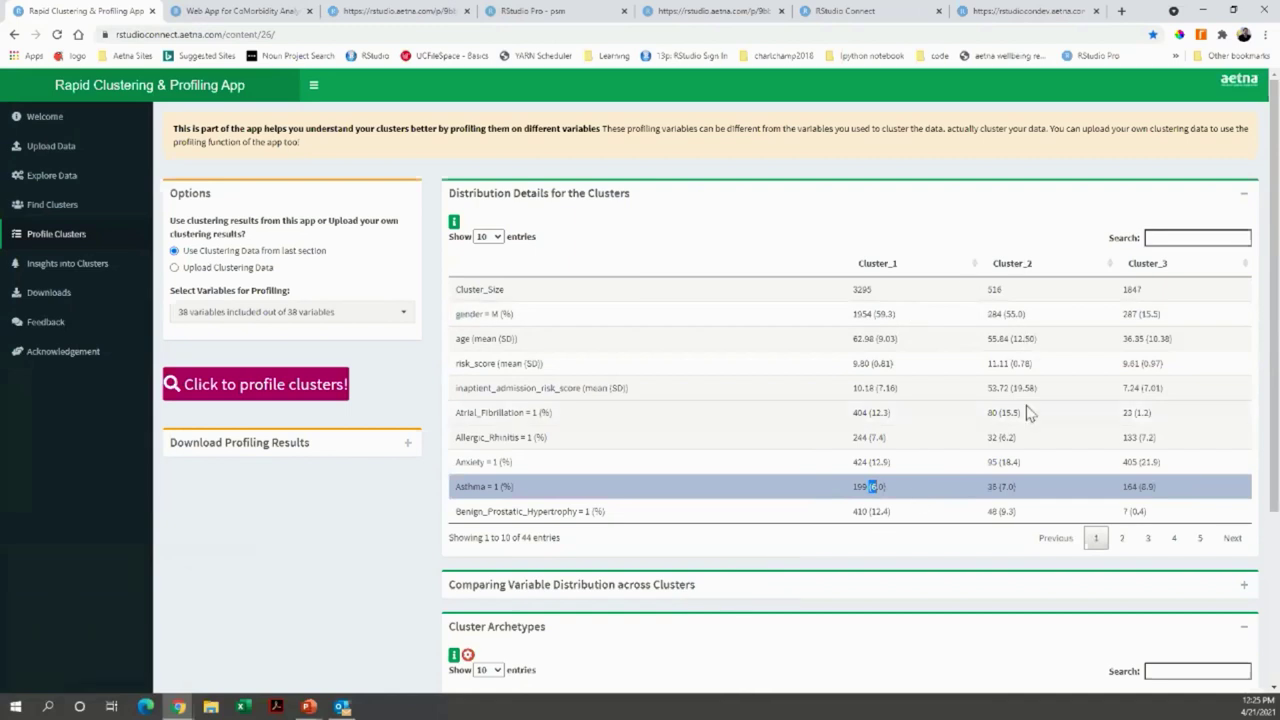
{"action": "left_click", "coordinate": [1244, 197]}
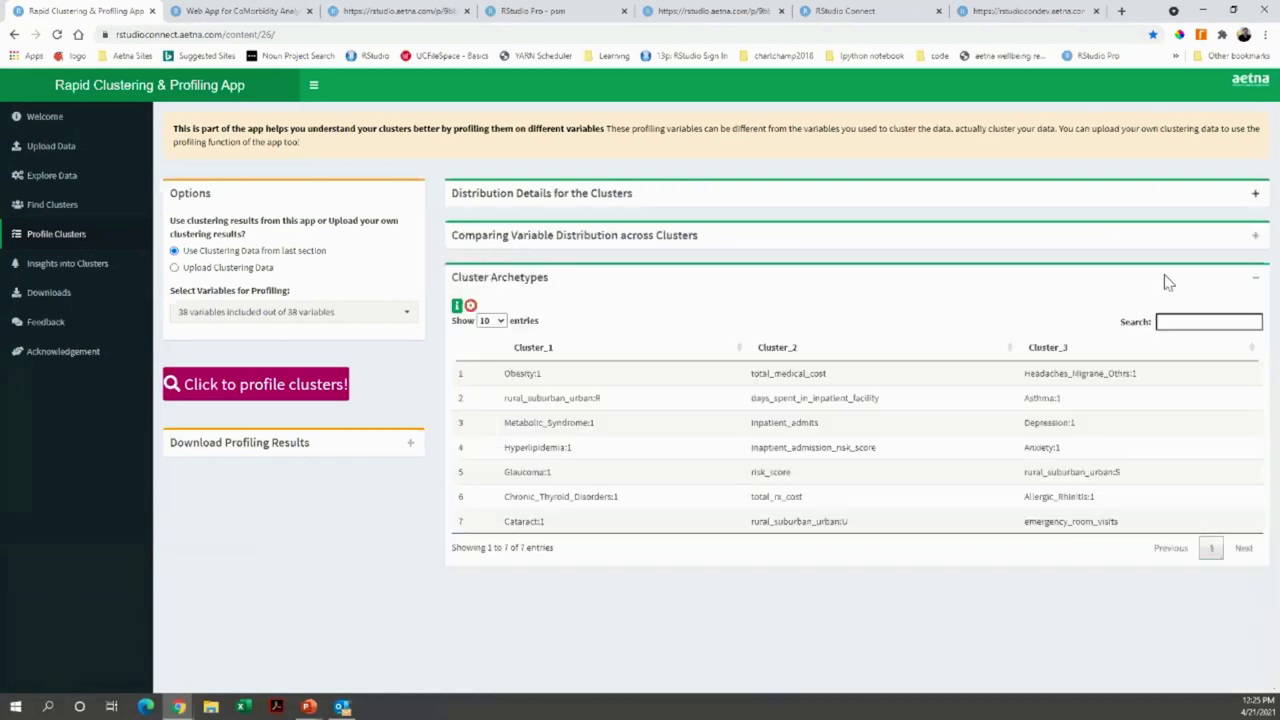
Step: Examine the color-coded comparison of variable distribution across the clusters and check it against the cluster archetypes
{"action": "left_click", "coordinate": [1253, 240]}
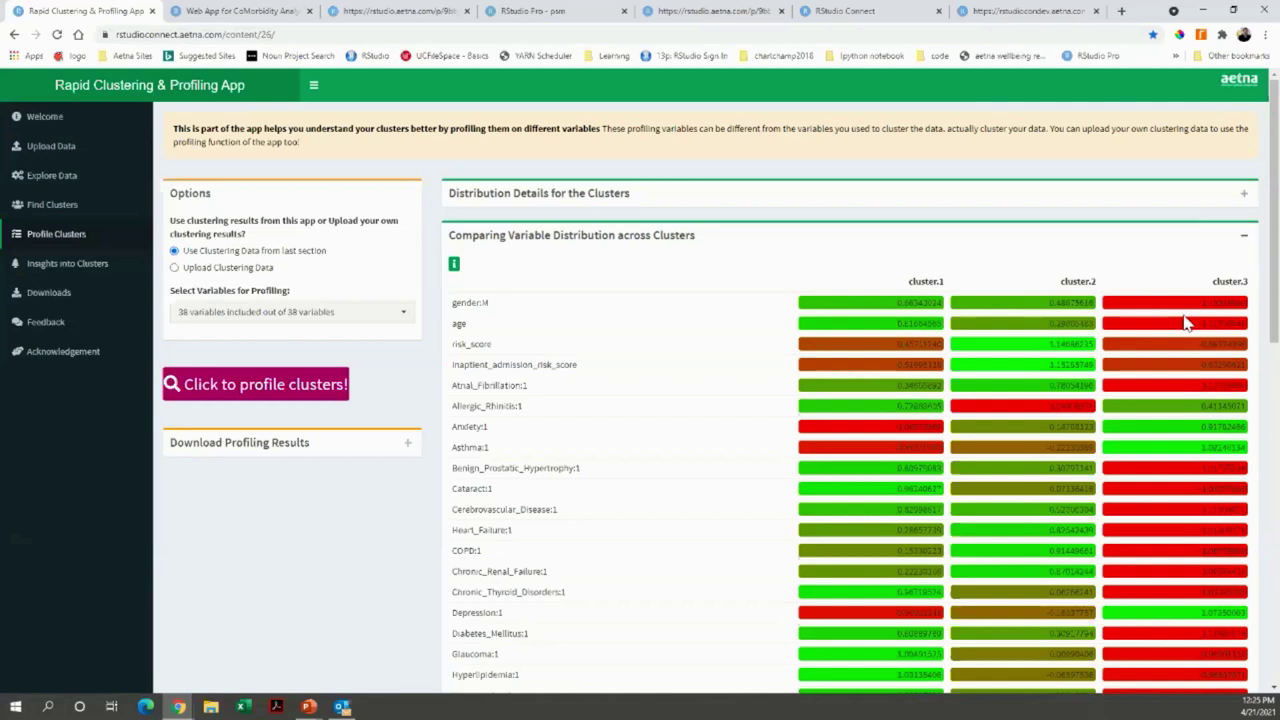
{"action": "left_click", "coordinate": [1244, 236]}
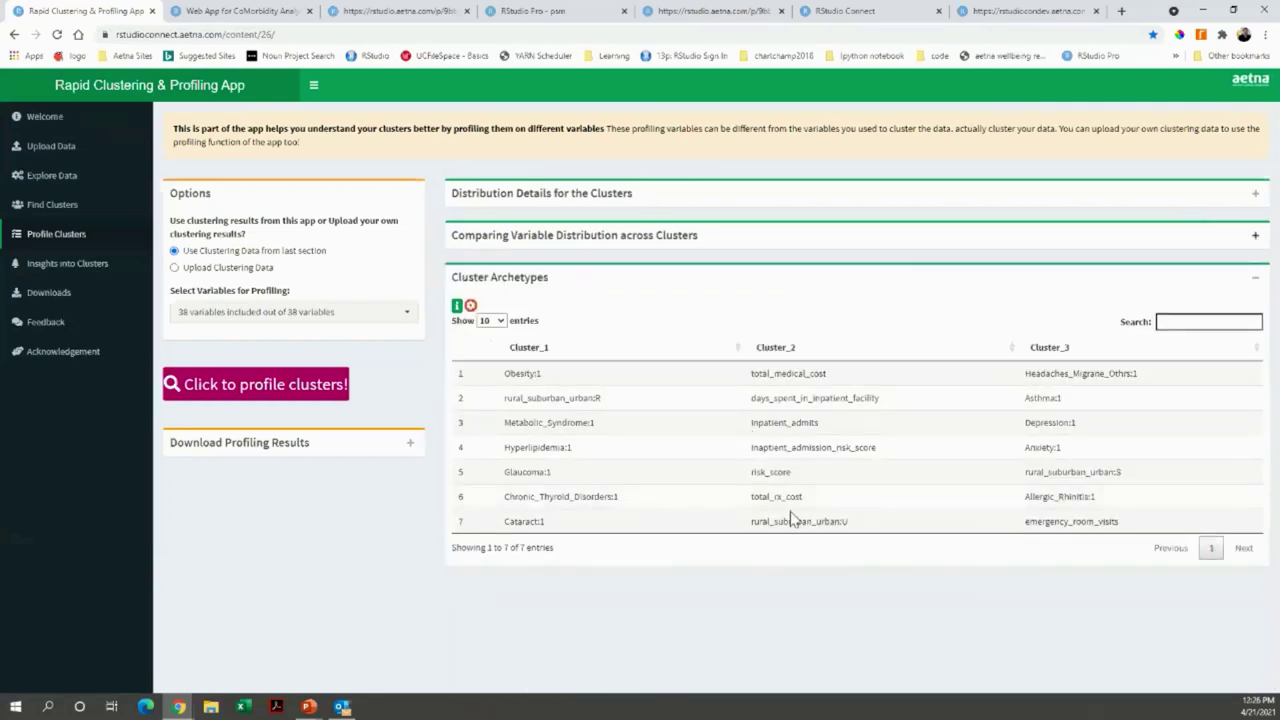
{"action": "left_click", "coordinate": [1254, 236]}
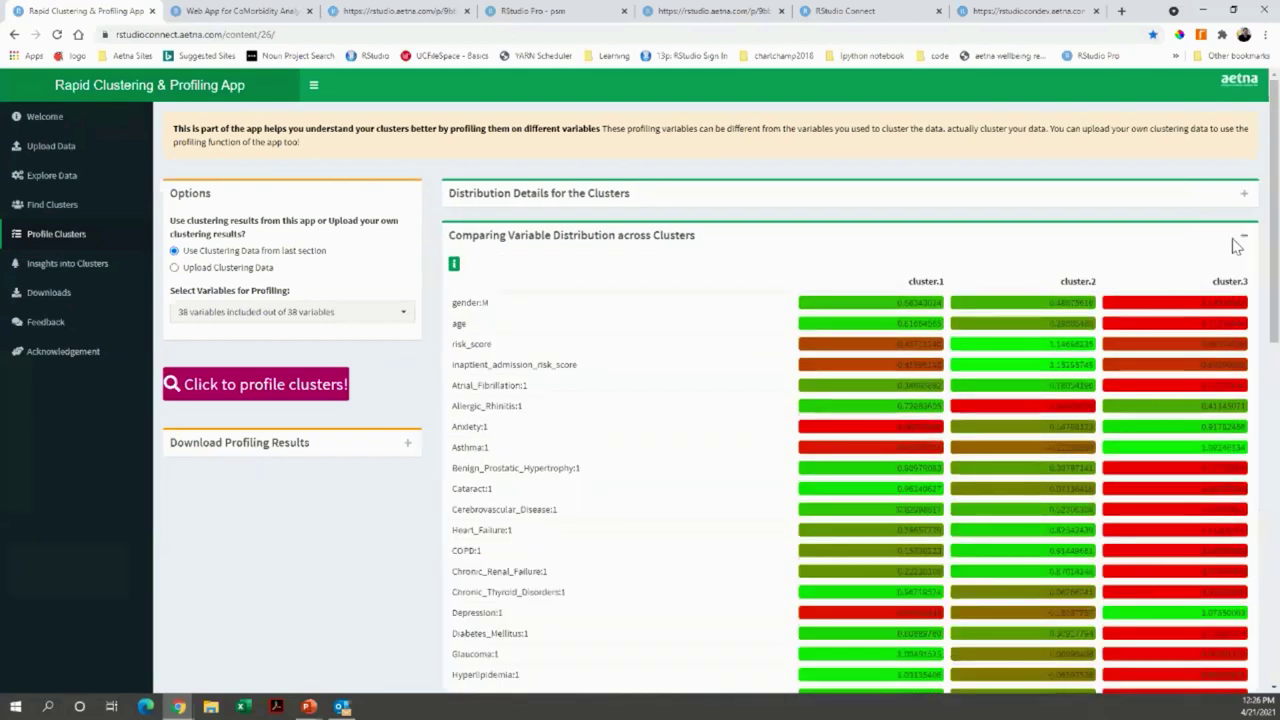
{"action": "left_click", "coordinate": [1244, 237]}
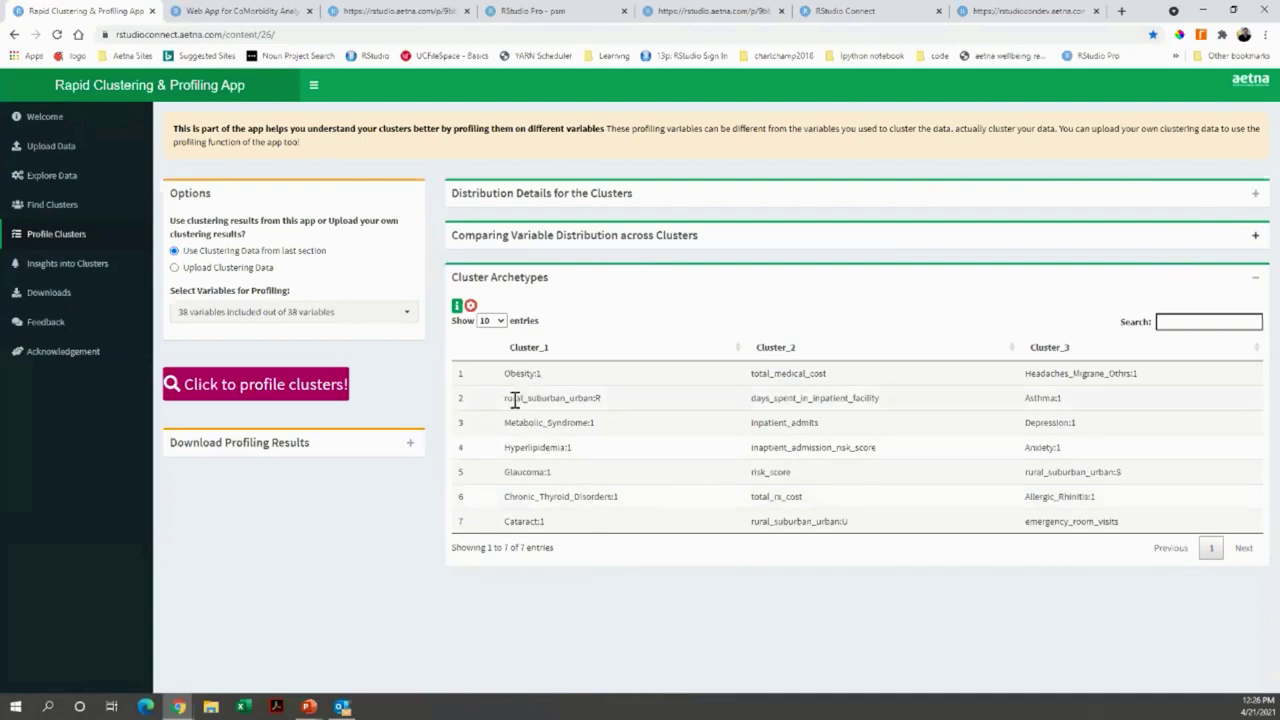
Step: Highlight the rural and metabolic syndrome traits of Cluster_1 in the cluster archetypes table
{"action": "left_click", "coordinate": [599, 399]}
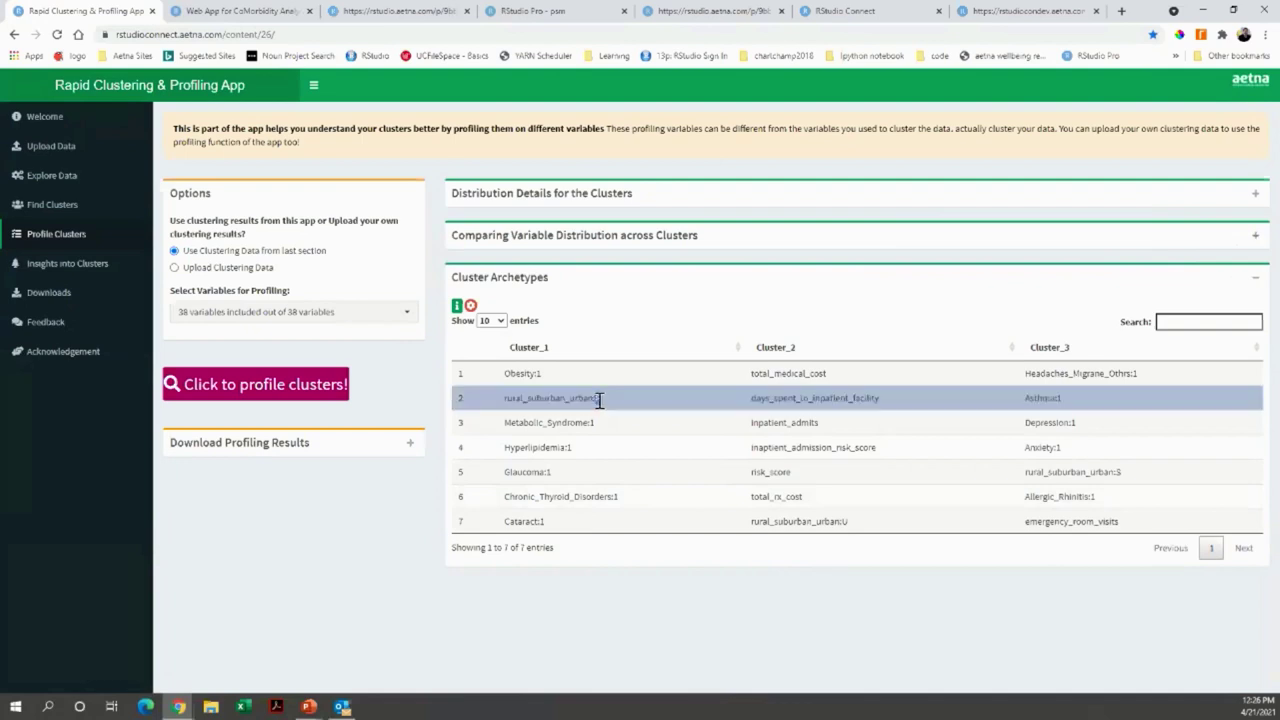
{"action": "double_click", "coordinate": [598, 399]}
{"action": "left_click_drag", "start_coordinate": [597, 433], "coordinate": [550, 425]}
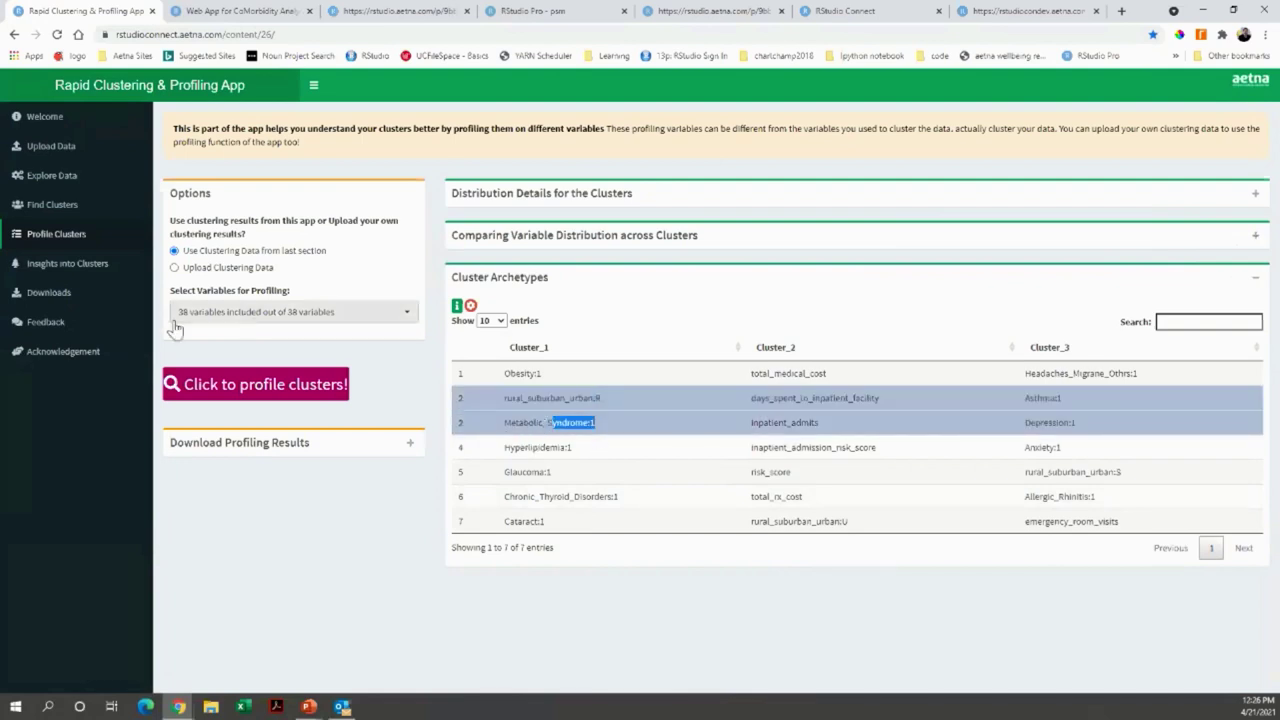
Step: Return to Find Clusters, re-cluster the data into 4 clusters and briefly check the clustering centers
{"action": "left_click", "coordinate": [52, 206]}
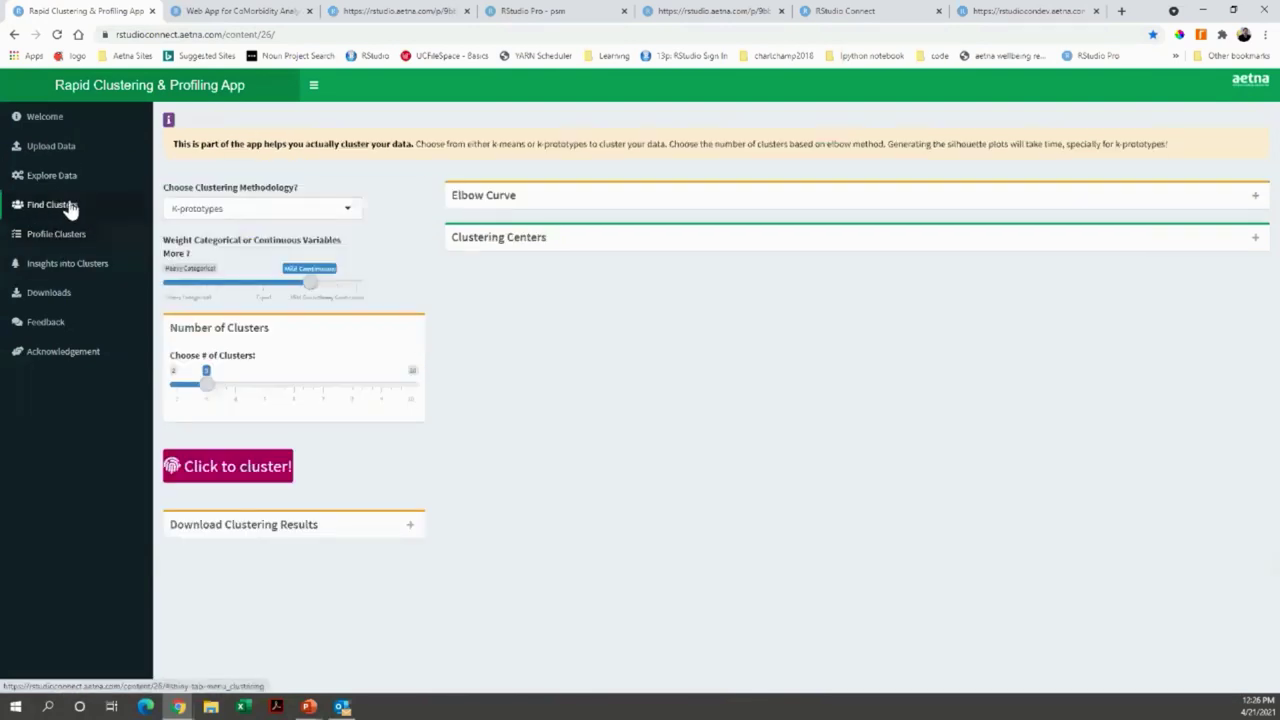
{"action": "left_click", "coordinate": [235, 384]}
{"action": "left_click", "coordinate": [1256, 238]}
{"action": "left_click", "coordinate": [1256, 240]}
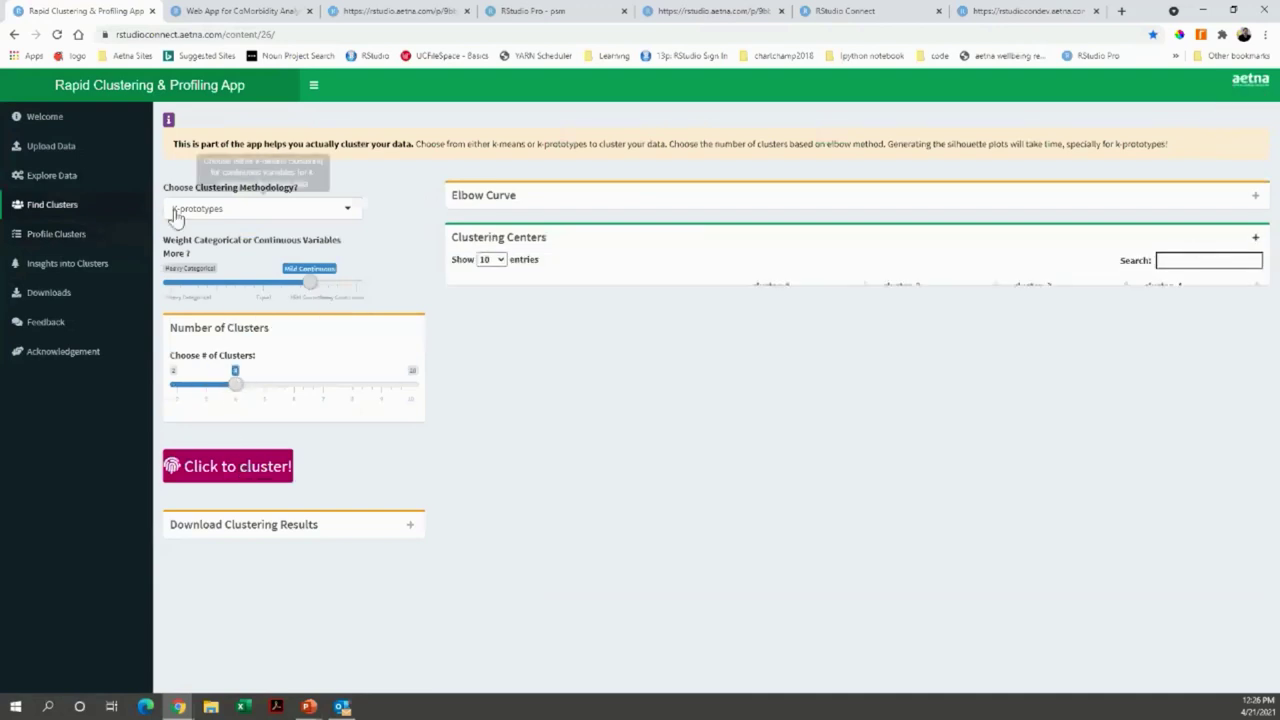
Step: Profile the new 4-cluster solution, view its cluster archetypes and collapse that table
{"action": "left_click", "coordinate": [60, 234]}
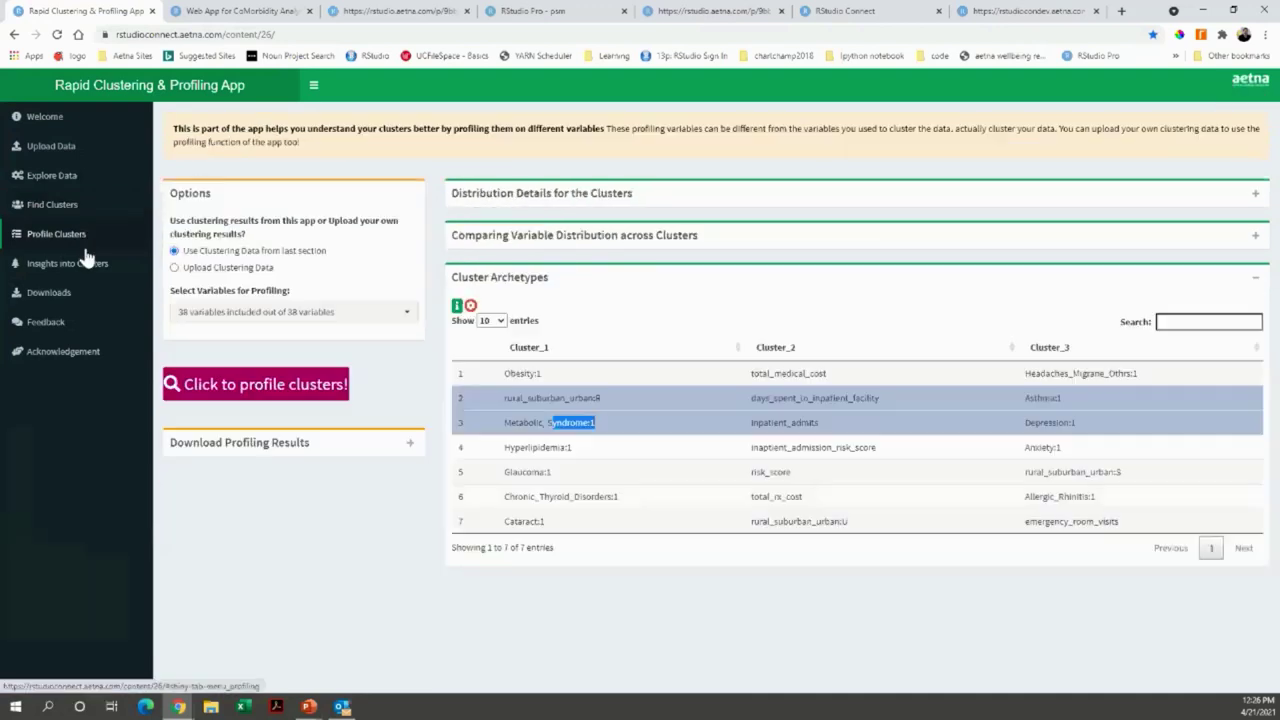
{"action": "left_click", "coordinate": [306, 393]}
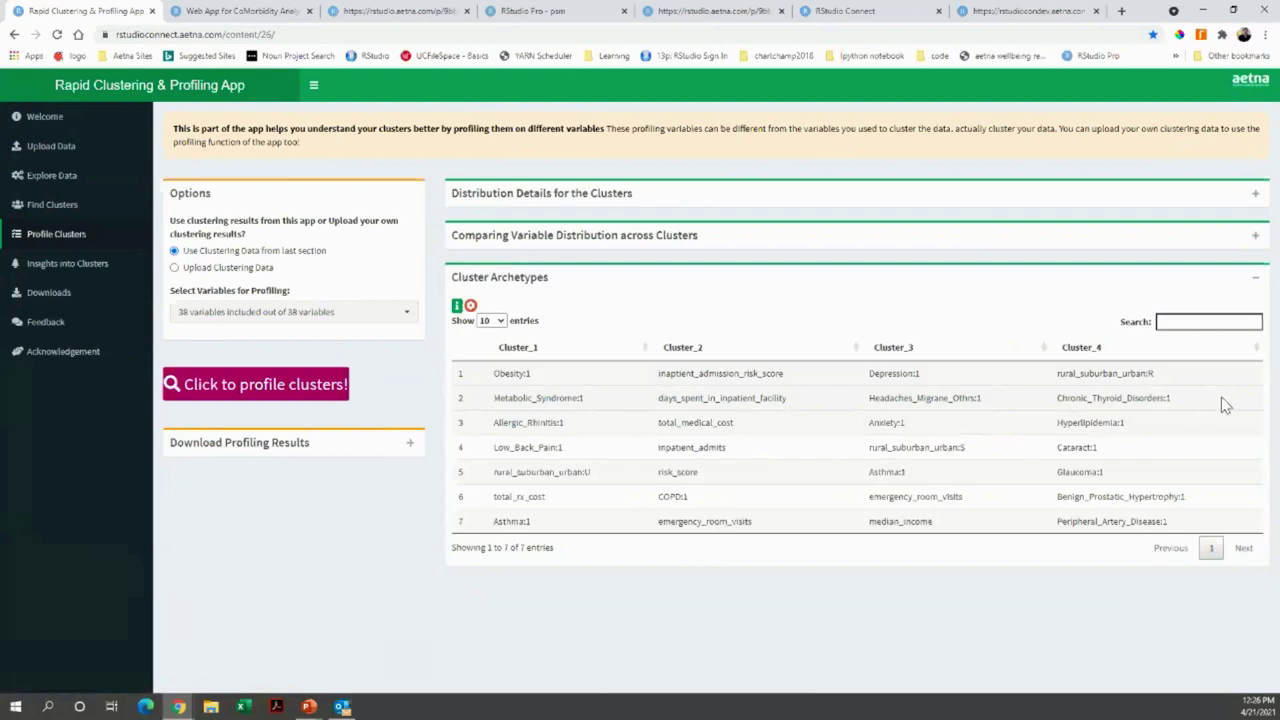
{"action": "left_click", "coordinate": [1255, 277]}
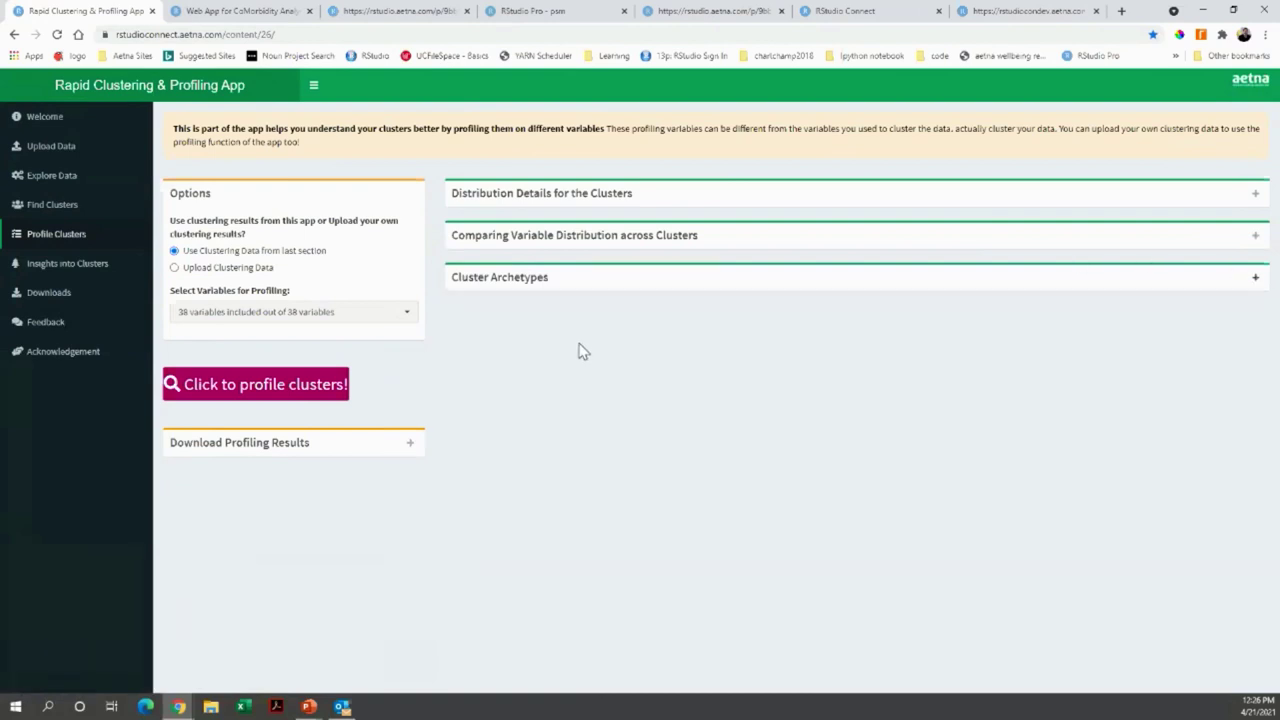
Step: Examine the decision tree plot, variable importance and cluster isolation rules in Insights into Clusters, collapsing each section after viewing
{"action": "left_click", "coordinate": [101, 263]}
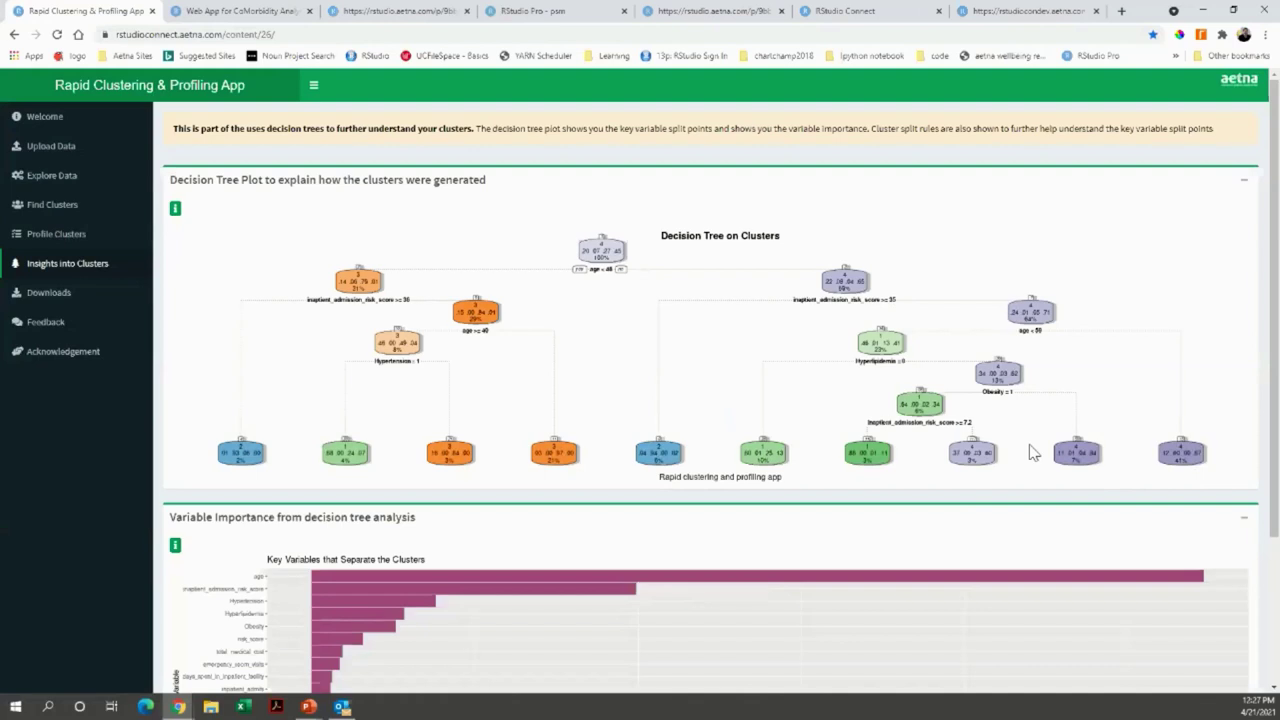
{"action": "left_click", "coordinate": [1244, 180]}
{"action": "left_click", "coordinate": [1252, 221]}
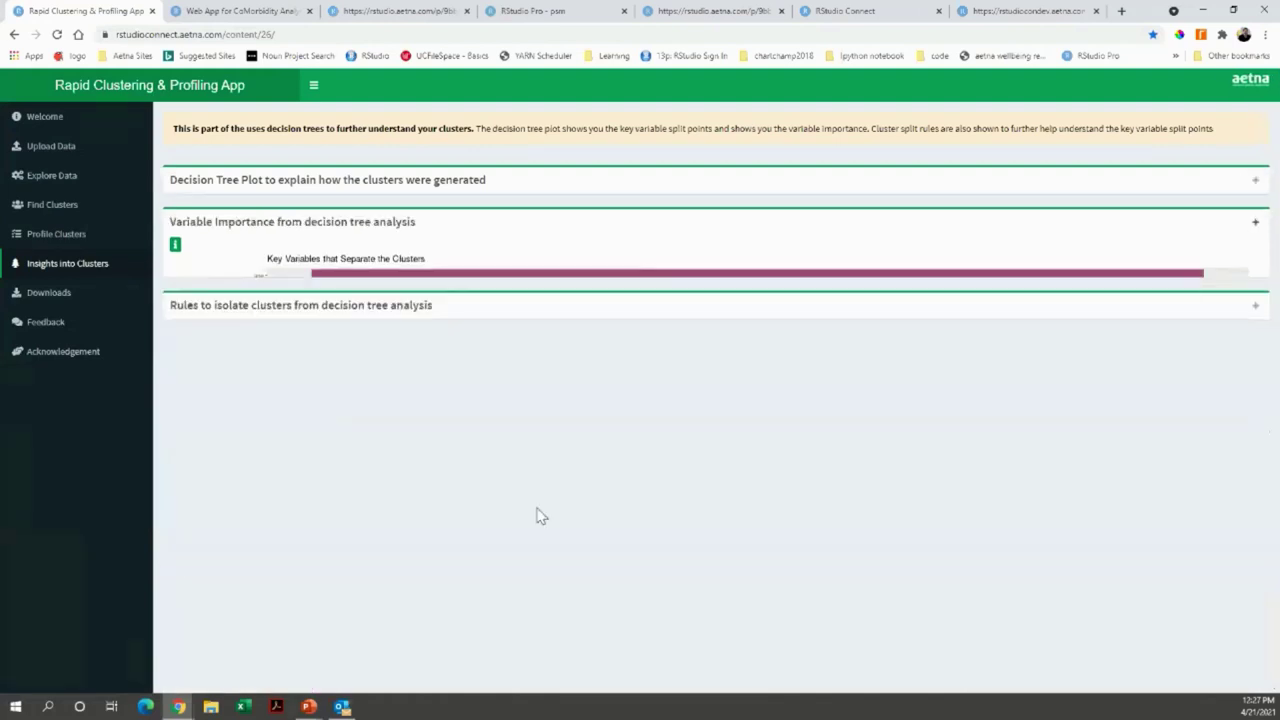
{"action": "left_click", "coordinate": [1255, 264]}
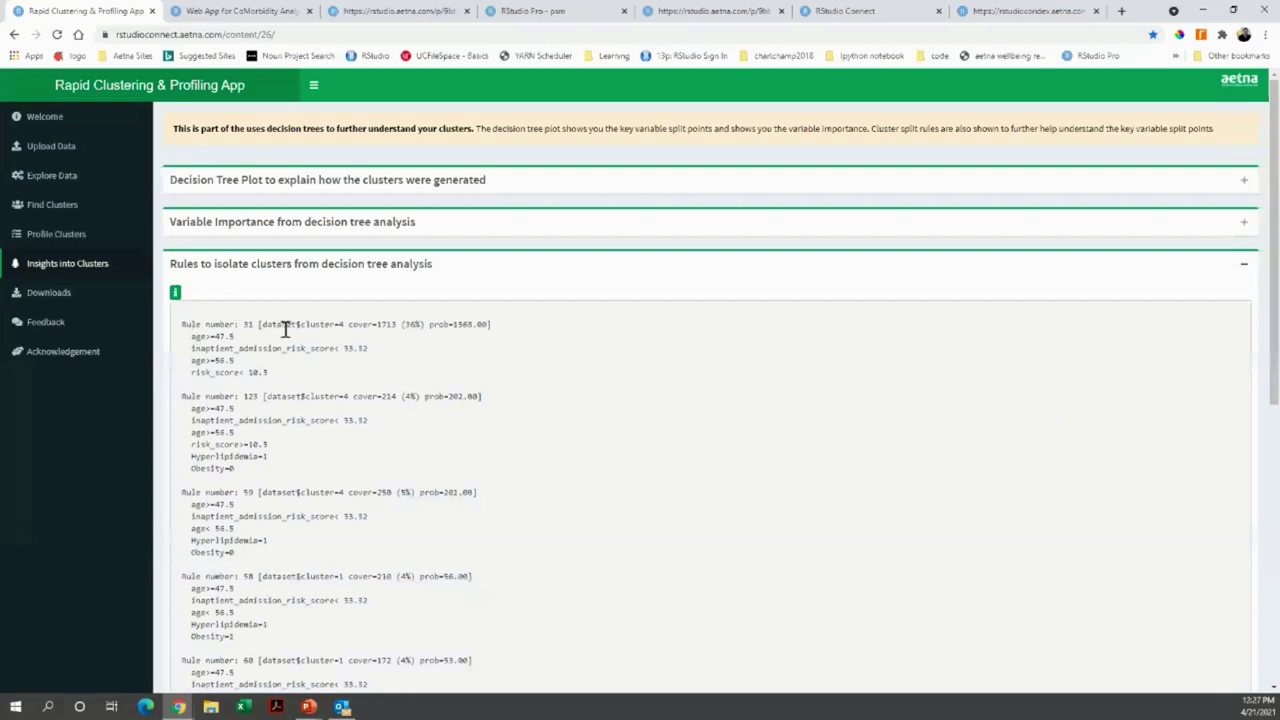
{"action": "left_click_drag", "start_coordinate": [421, 324], "coordinate": [403, 325]}
{"action": "left_click", "coordinate": [1238, 267]}
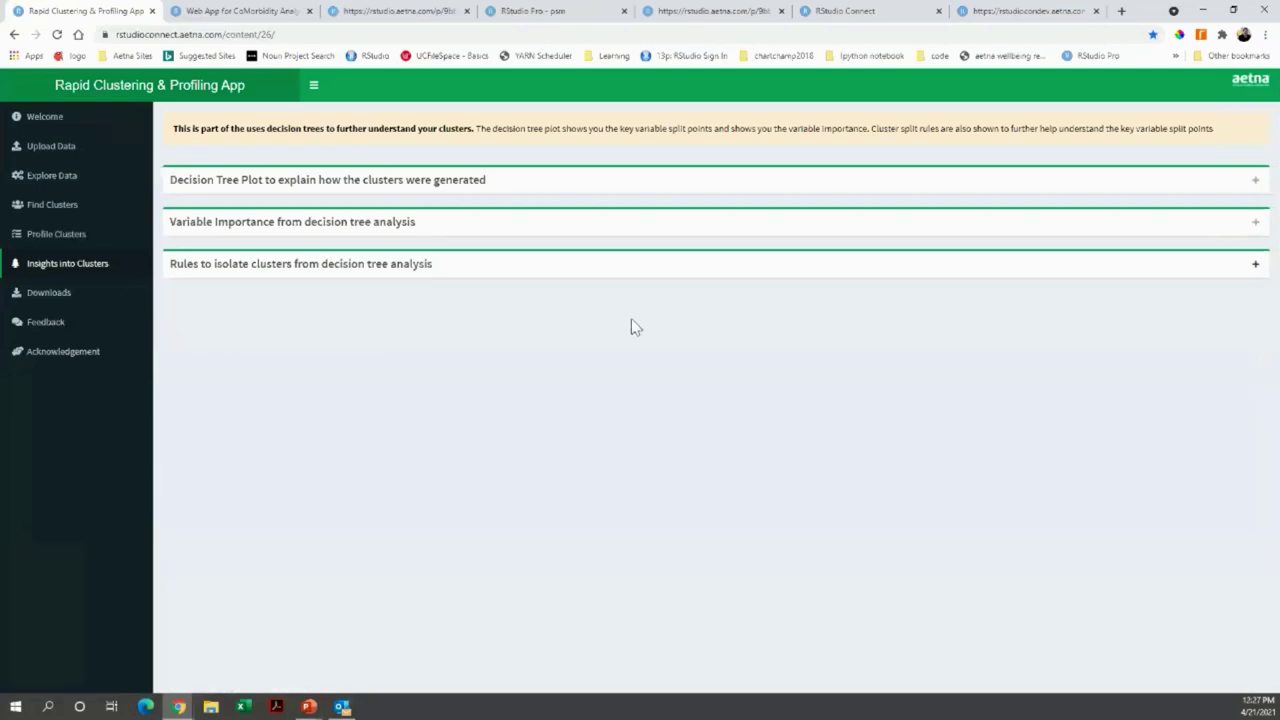
Step: Download the complete clustering analysis as an Excel file and its key takeaways as a PowerPoint deck
{"action": "left_click", "coordinate": [50, 293]}
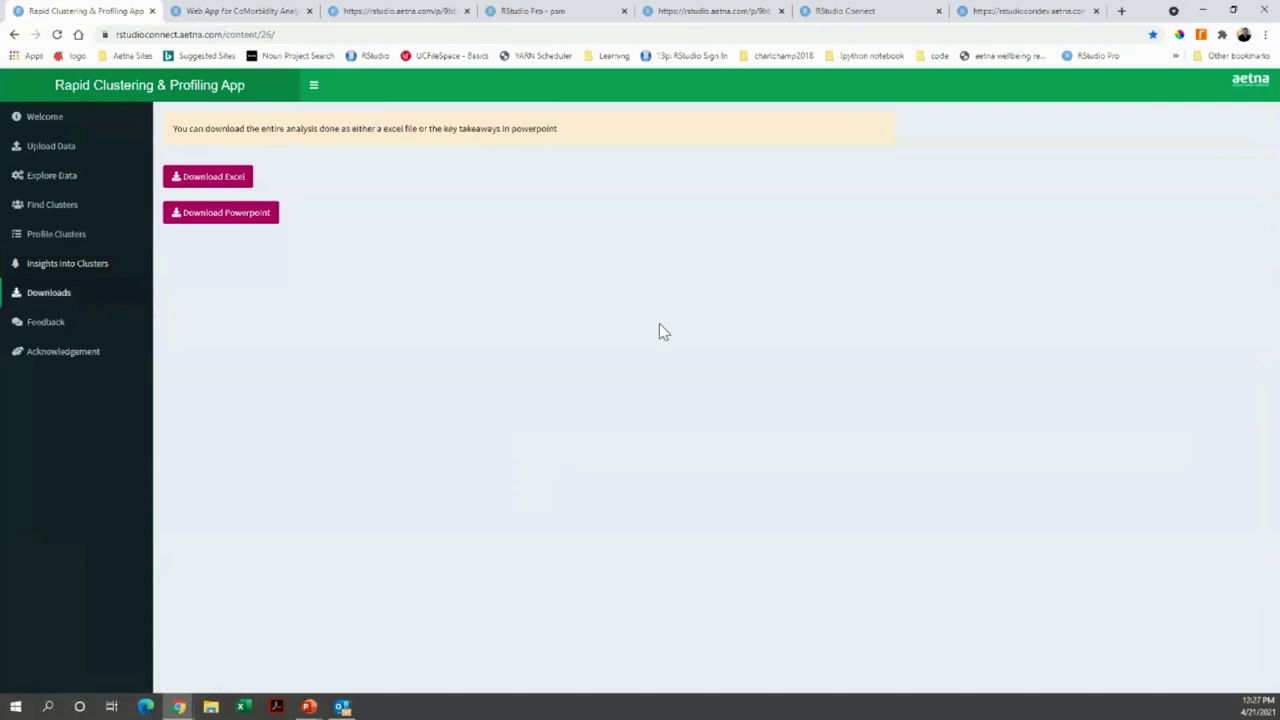
{"action": "left_click", "coordinate": [233, 185]}
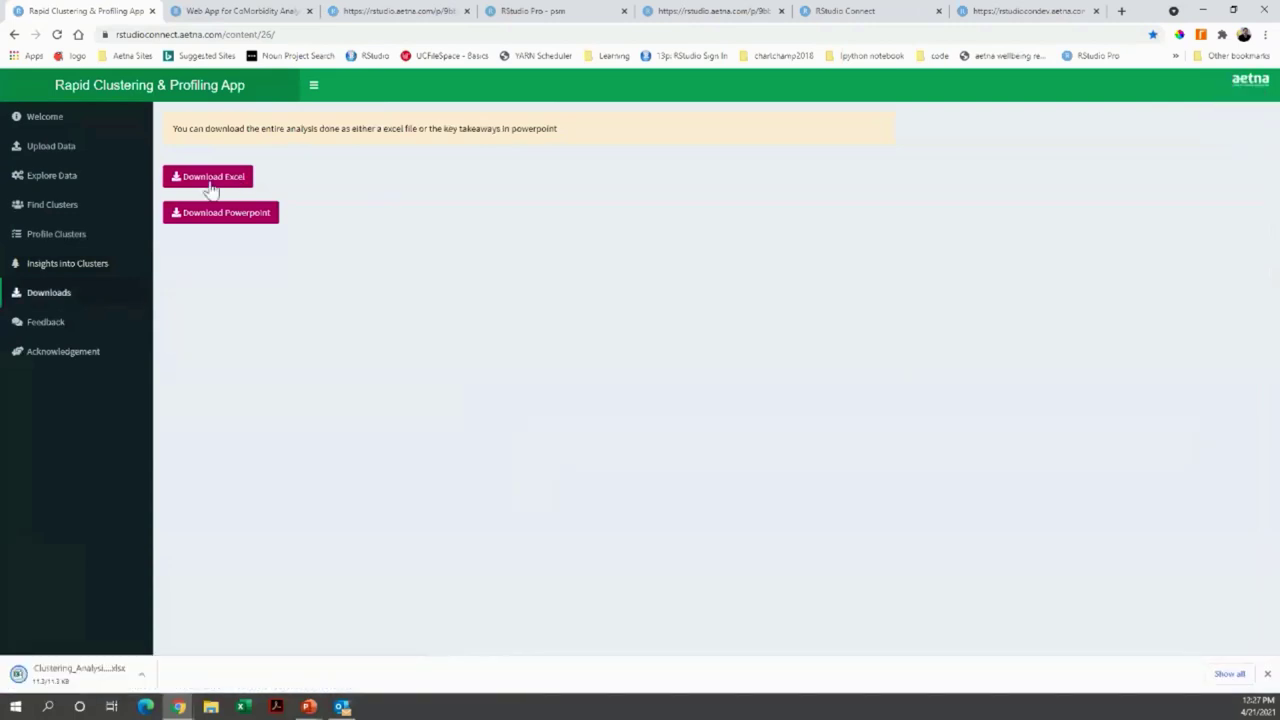
{"action": "left_click", "coordinate": [208, 214]}
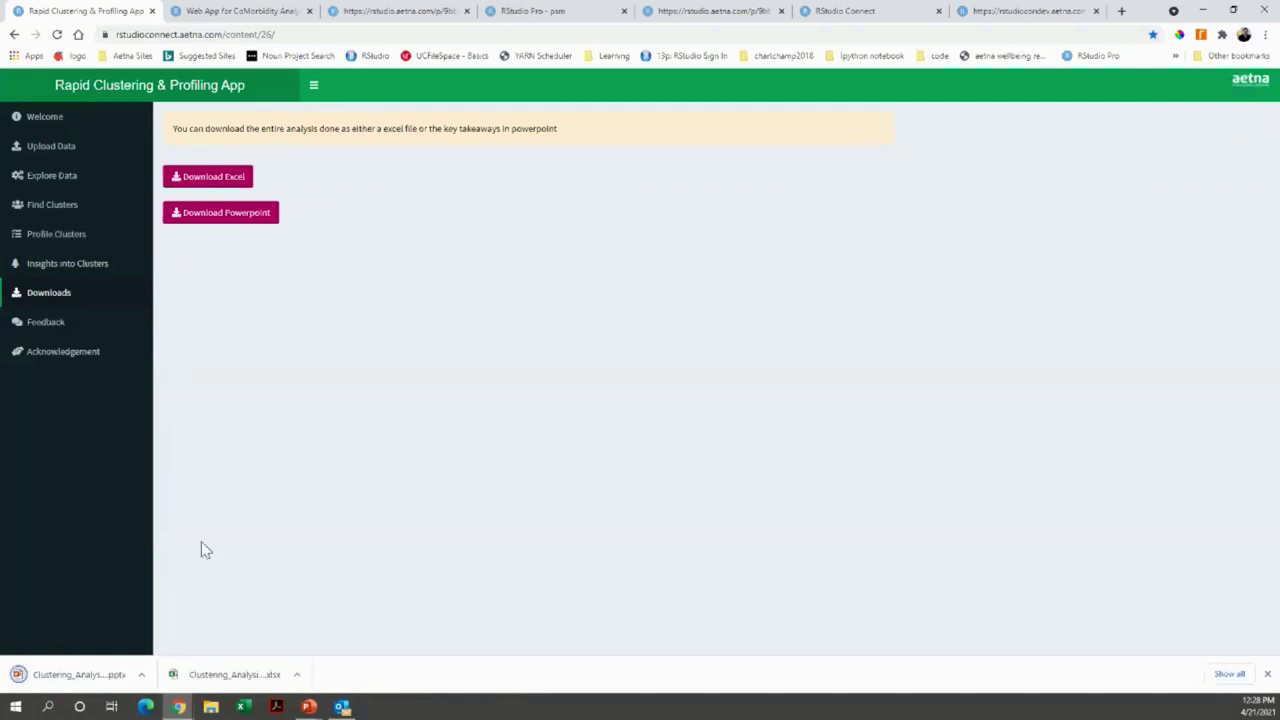
Step: Open the downloaded Clustering_Analysis deck, browse to the Clustering: Approach Overview slide at full window size, and close the deck
{"action": "left_click", "coordinate": [60, 675]}
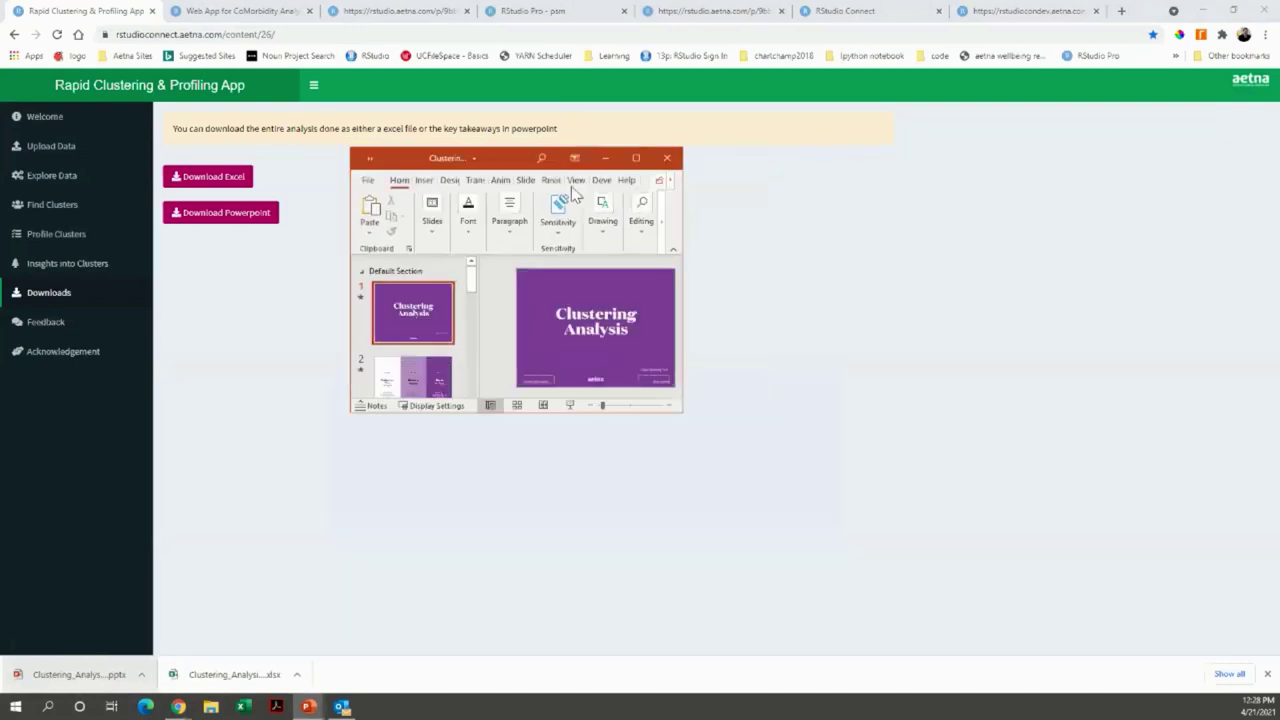
{"action": "left_click", "coordinate": [408, 365]}
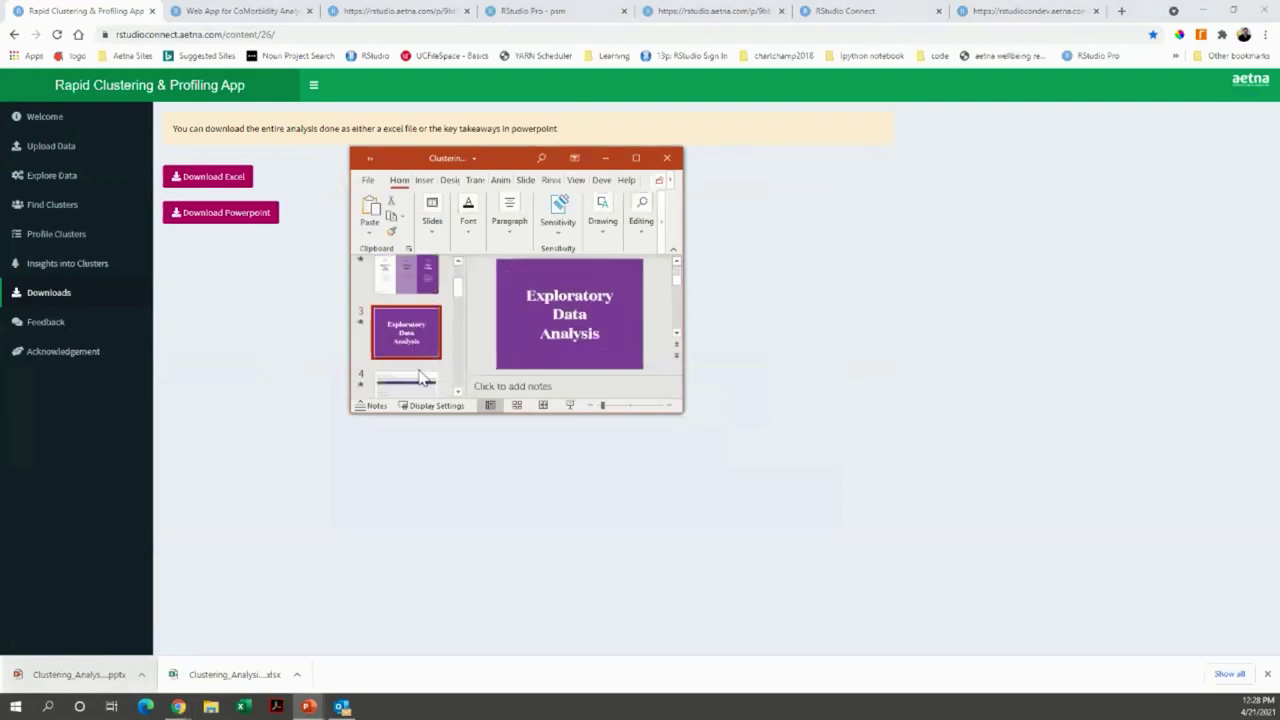
{"action": "scroll", "coordinate": [418, 367], "scroll_direction": "down", "scroll_amount": 2}
{"action": "left_click", "coordinate": [418, 365]}
{"action": "scroll", "coordinate": [418, 367], "scroll_direction": "down", "scroll_amount": 2}
{"action": "scroll", "coordinate": [418, 365], "scroll_direction": "down", "scroll_amount": 3}
{"action": "left_click", "coordinate": [420, 360]}
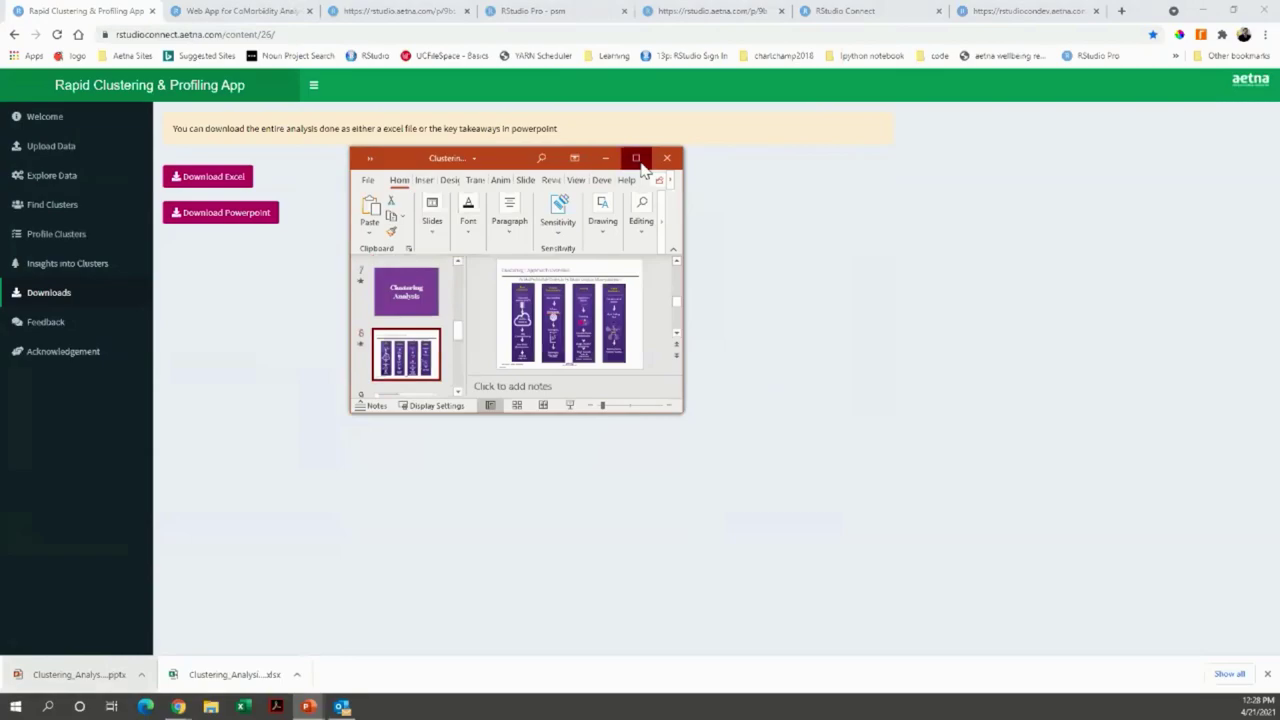
{"action": "left_click", "coordinate": [636, 158]}
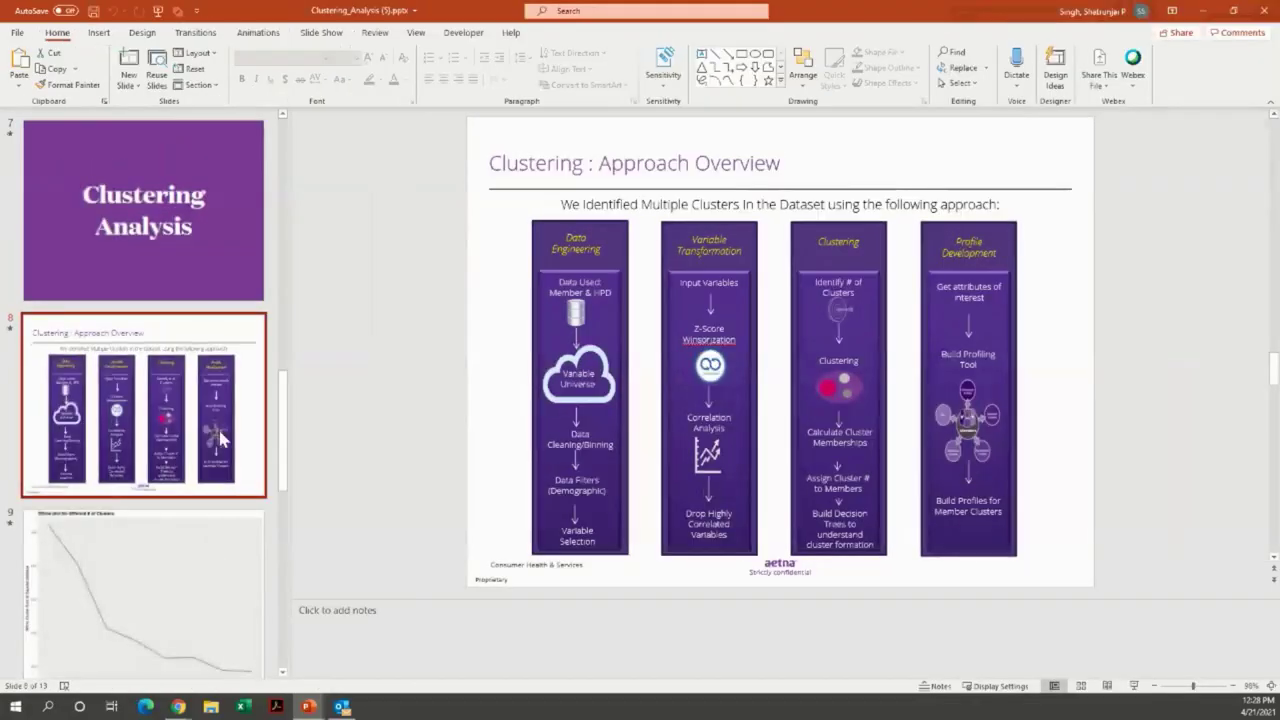
{"action": "left_click", "coordinate": [1263, 11]}
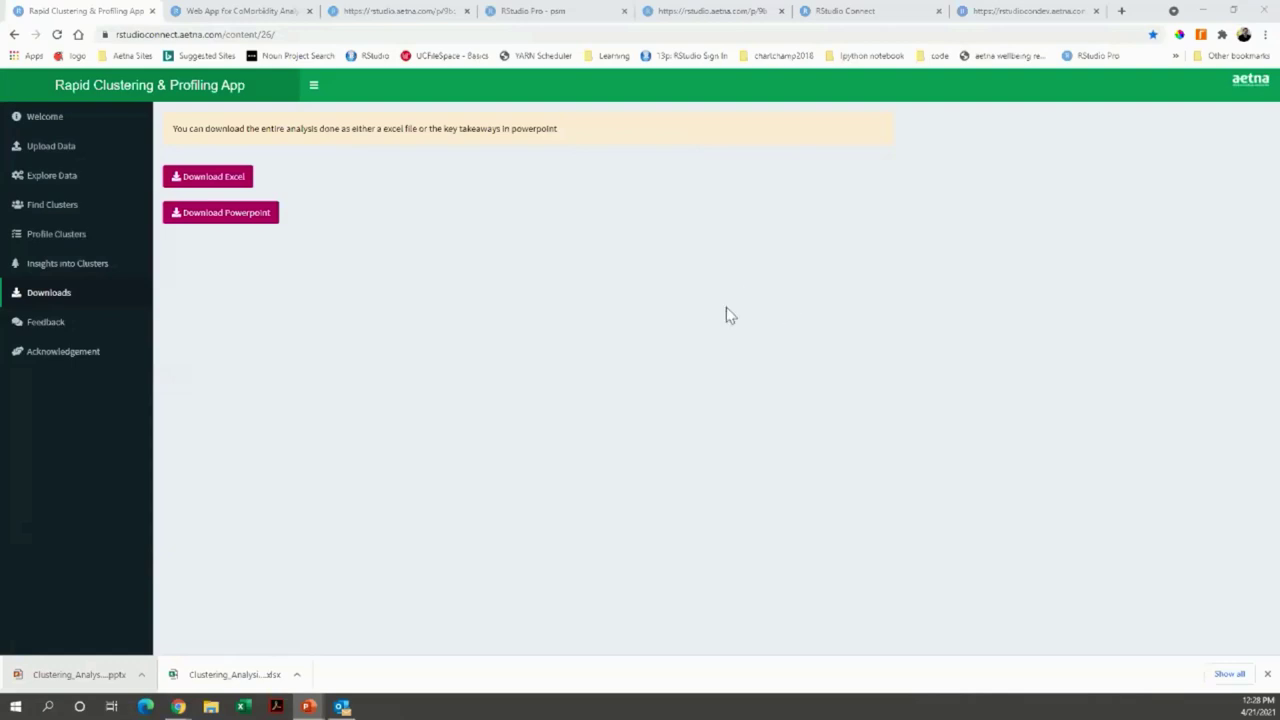
Step: Open the Clustering & Profiling App Survey from the Feedback page, review its five questions and close it without submitting
{"action": "left_click", "coordinate": [50, 325]}
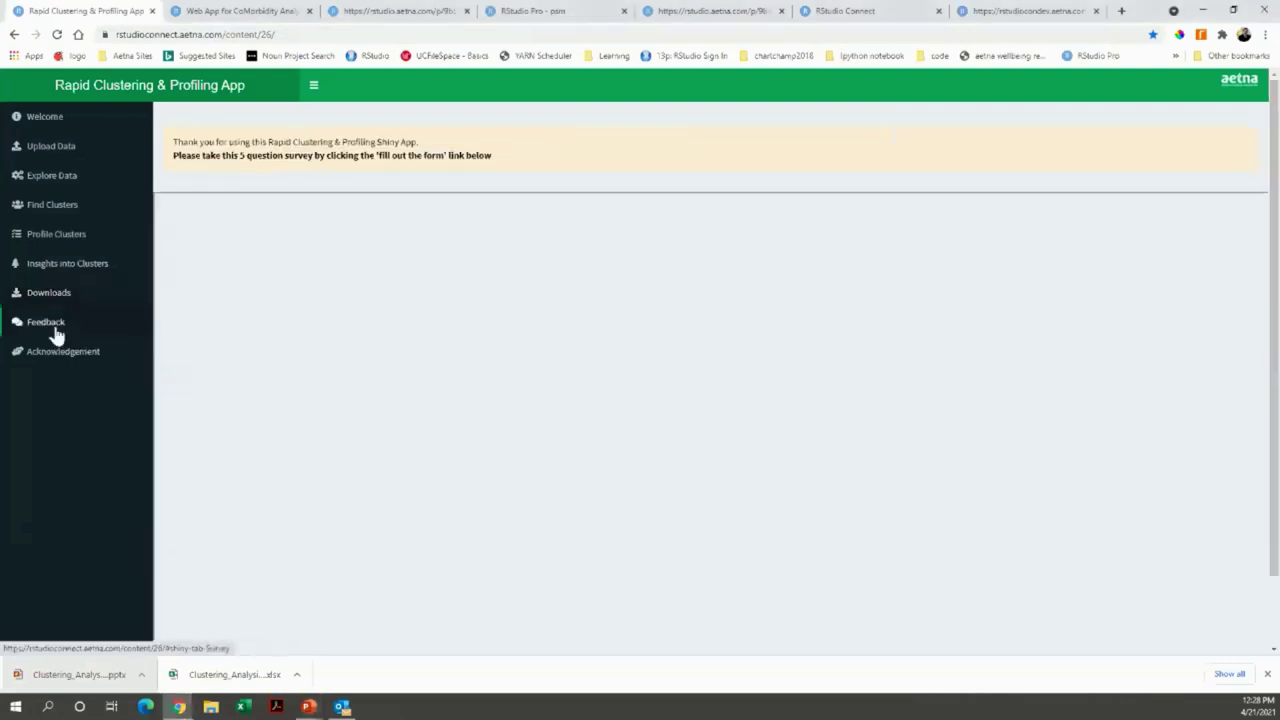
{"action": "left_click", "coordinate": [712, 509]}
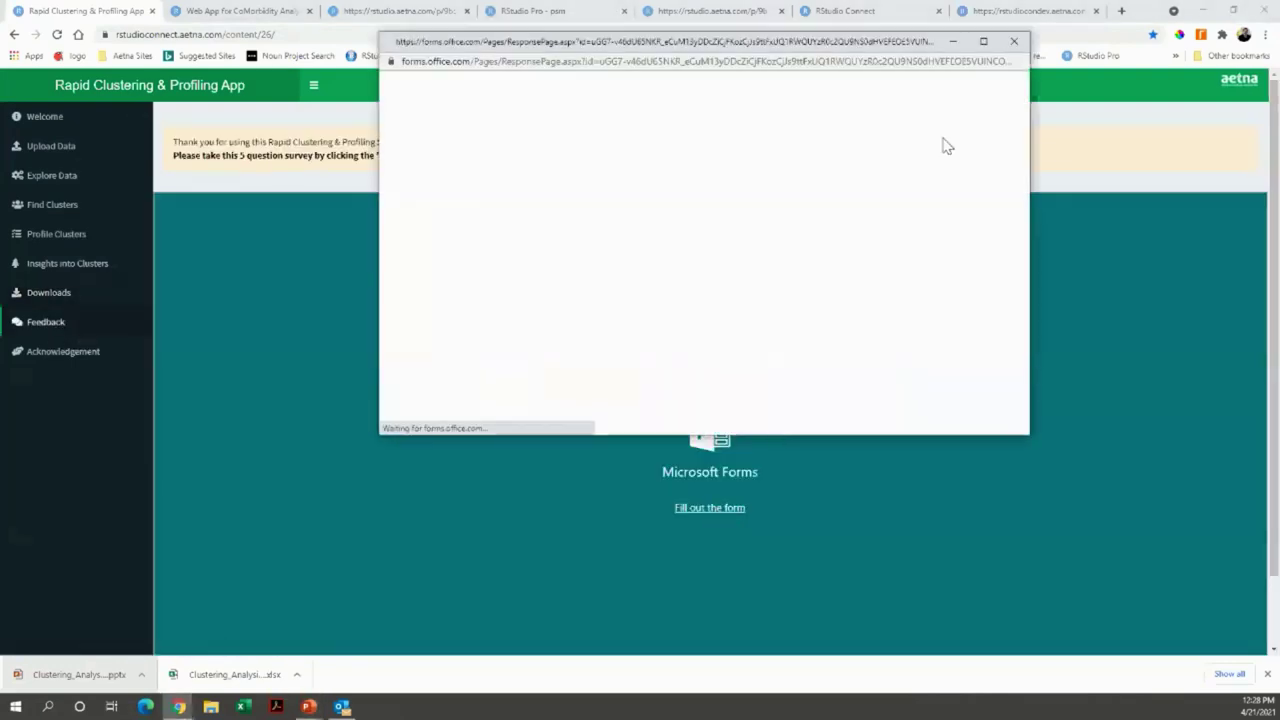
{"action": "left_click", "coordinate": [984, 42]}
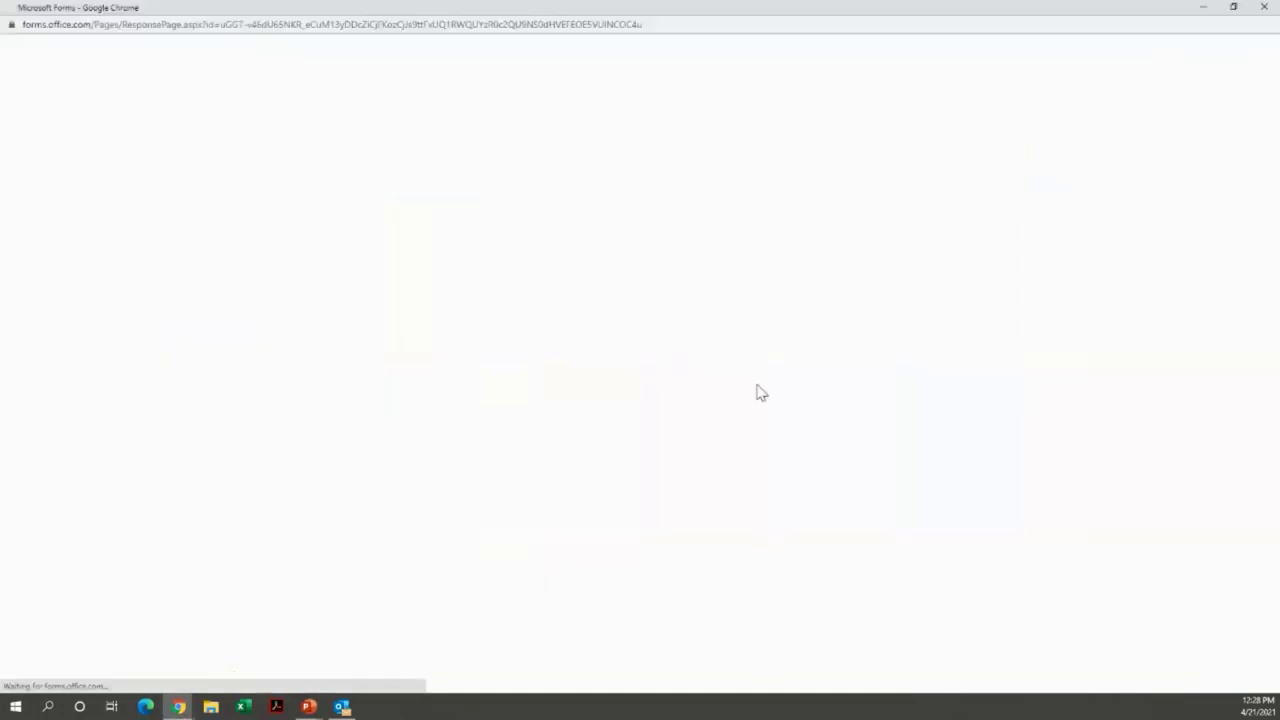
{"action": "scroll", "coordinate": [423, 357], "scroll_direction": "down", "scroll_amount": 3}
{"action": "scroll", "coordinate": [467, 370], "scroll_direction": "up", "scroll_amount": 3}
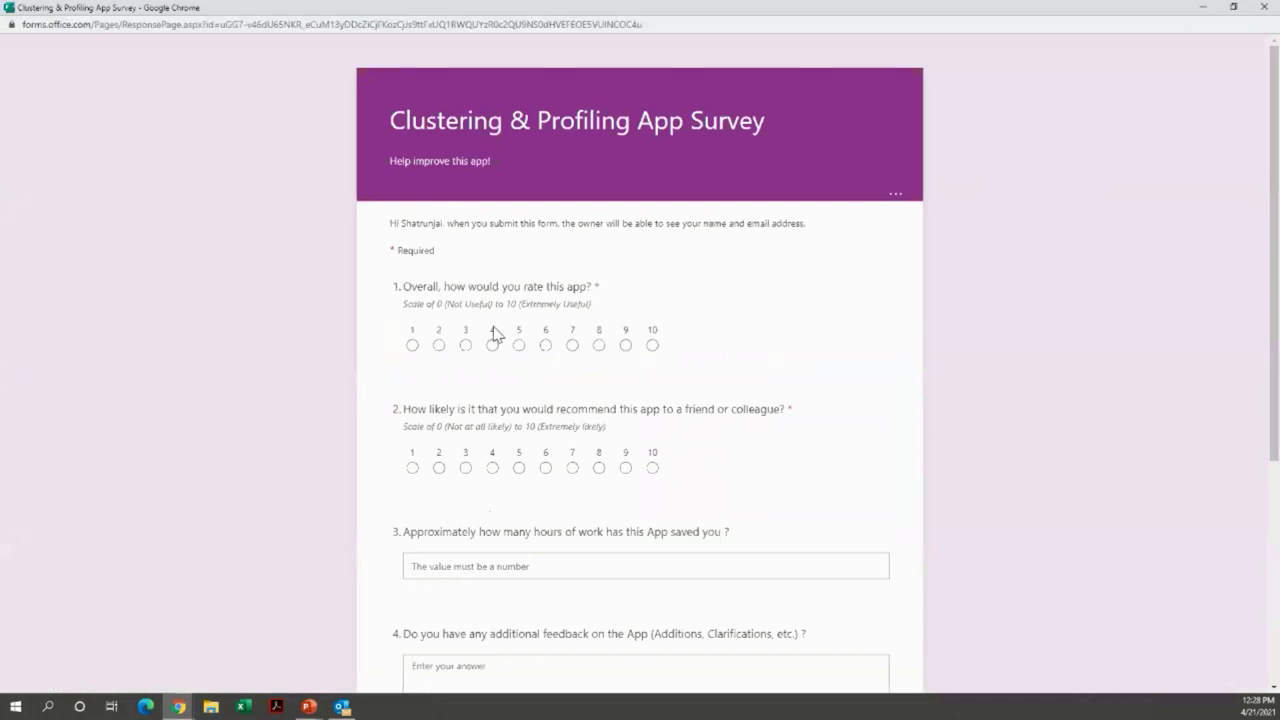
{"action": "scroll", "coordinate": [537, 449], "scroll_direction": "down", "scroll_amount": 3}
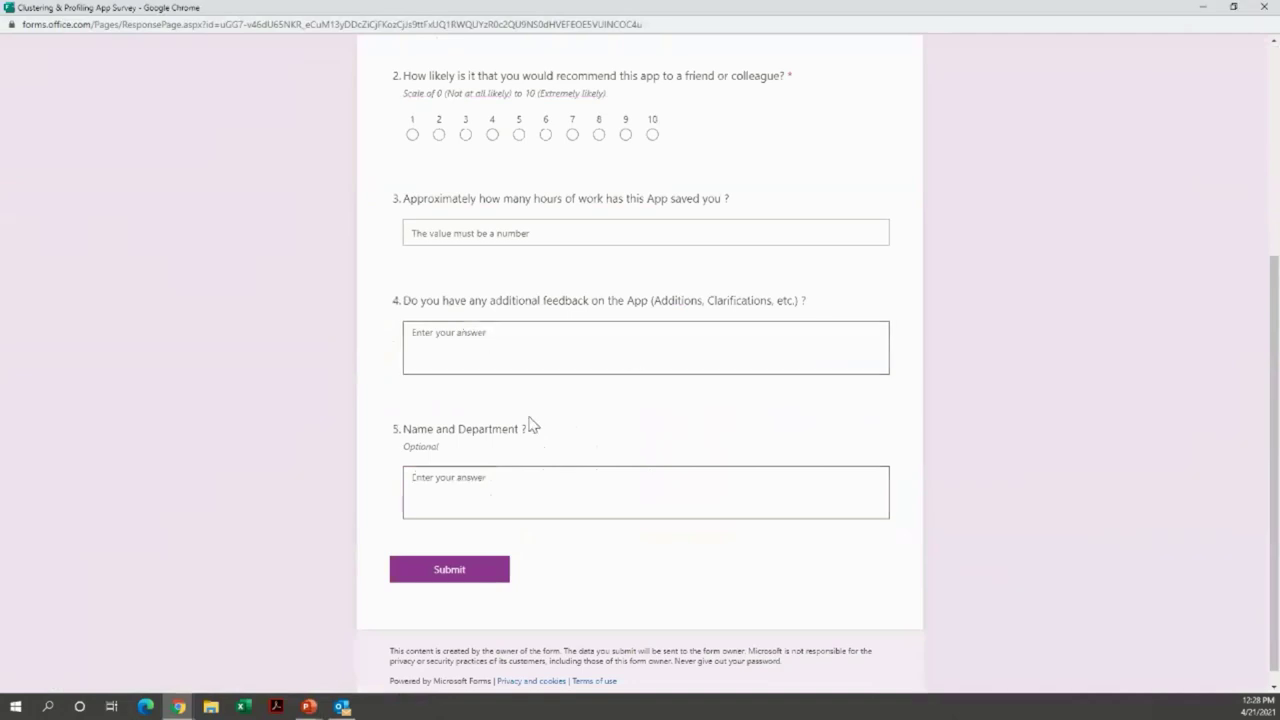
{"action": "left_click", "coordinate": [1264, 6]}
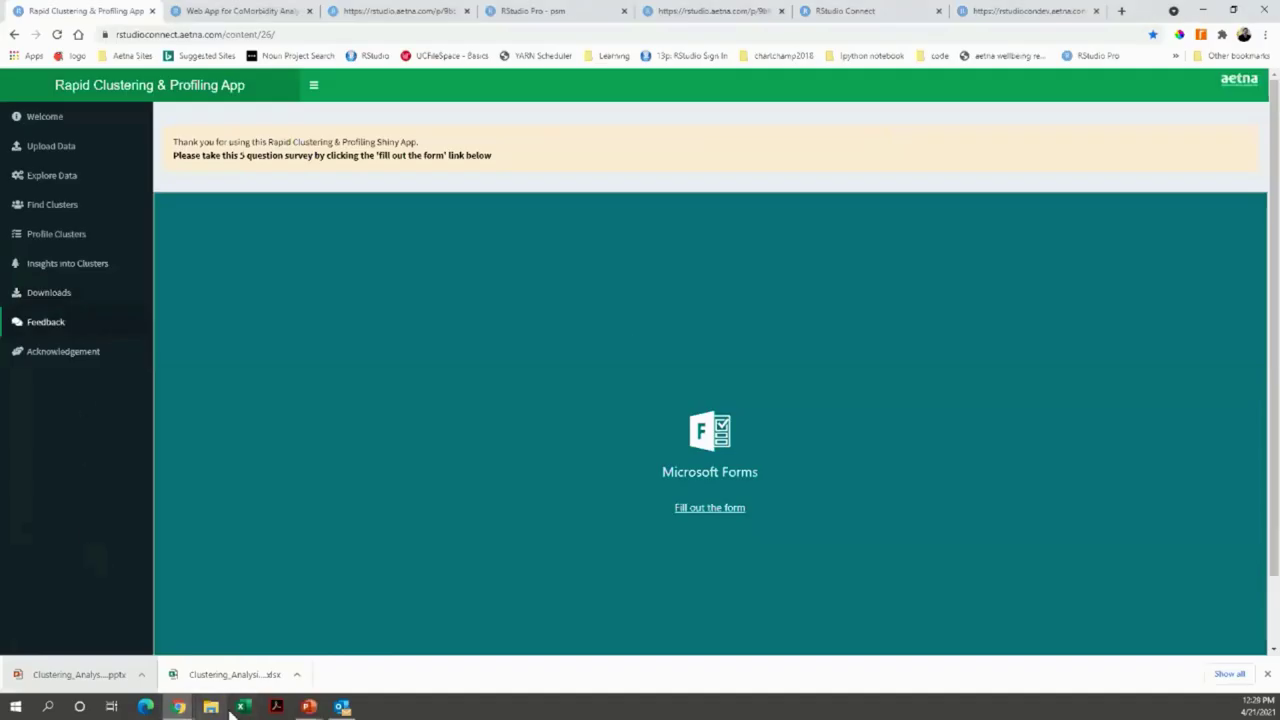
Step: Switch to the R_meetup PowerPoint slide show and advance to the slide "The App has been used across the org"
{"action": "mouse_move", "coordinate": [308, 706]}
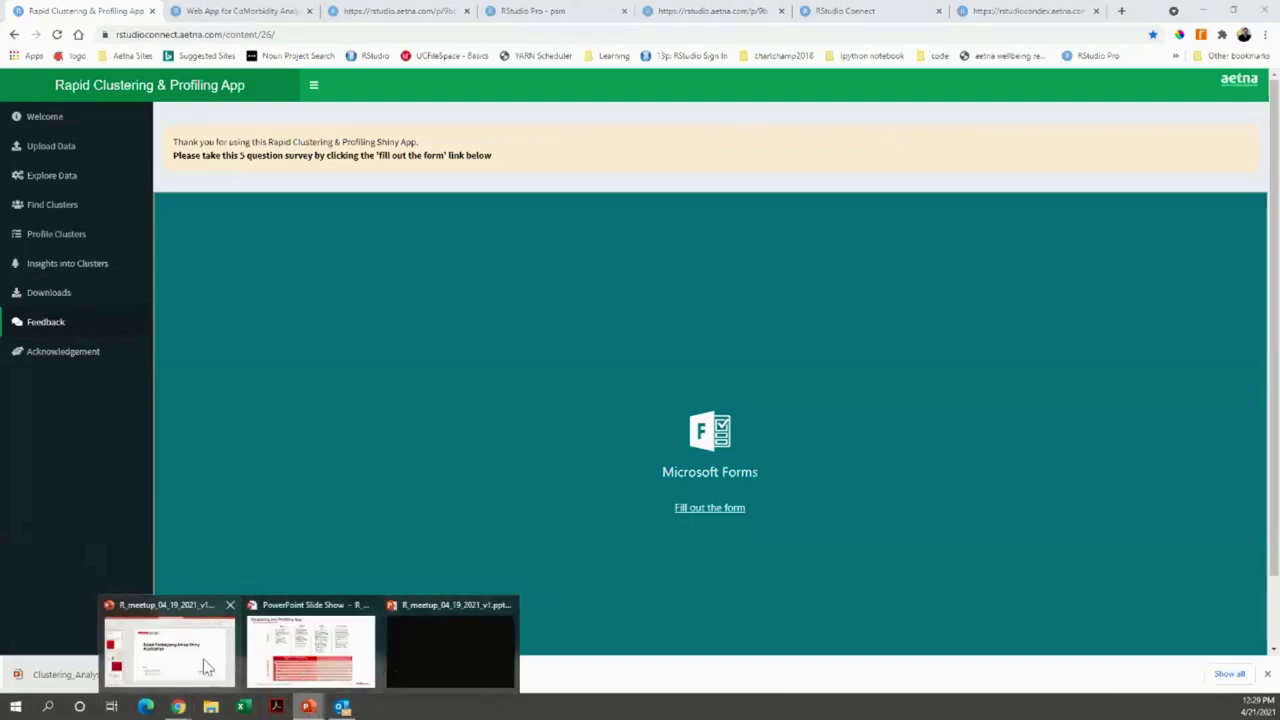
{"action": "left_click", "coordinate": [476, 659]}
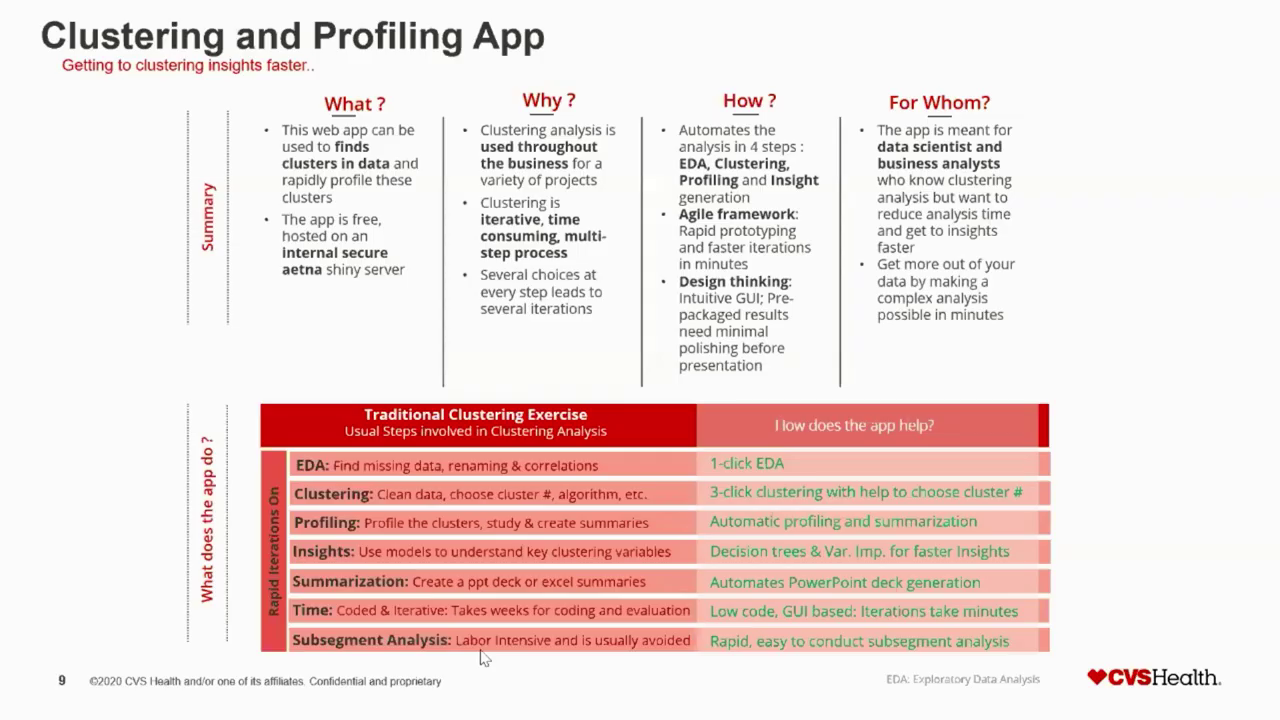
{"action": "left_click", "coordinate": [955, 329]}
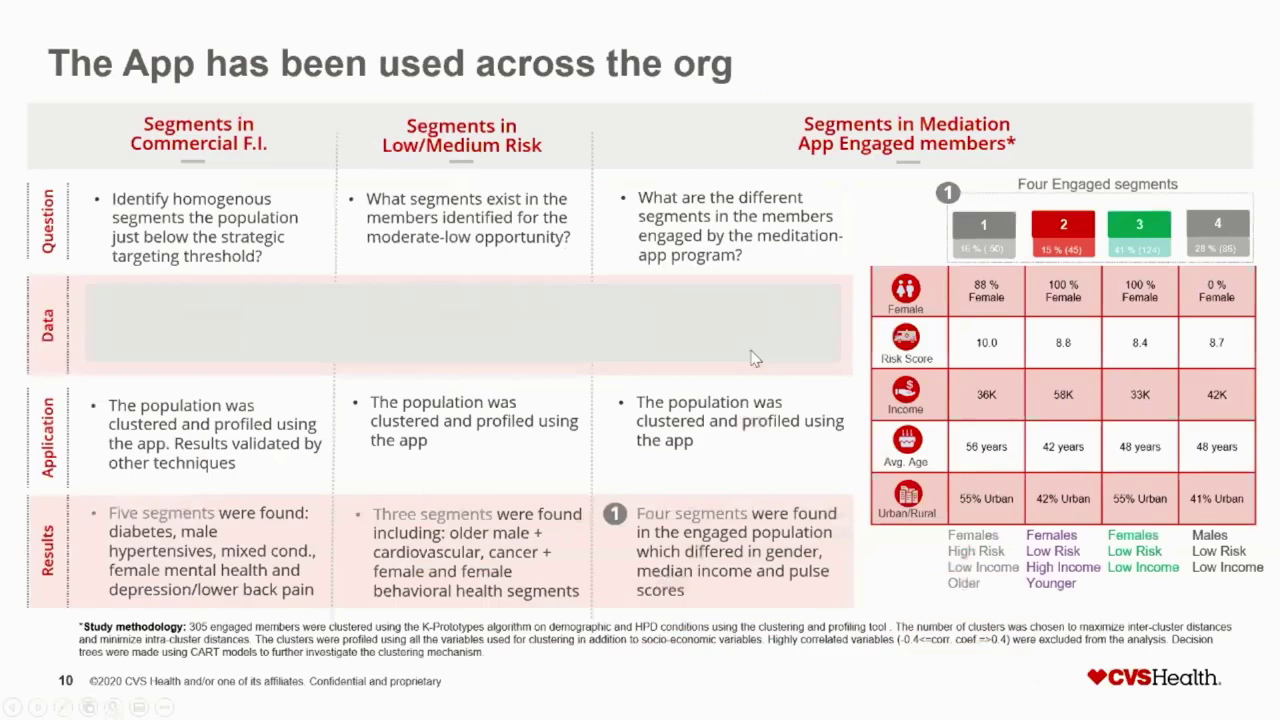
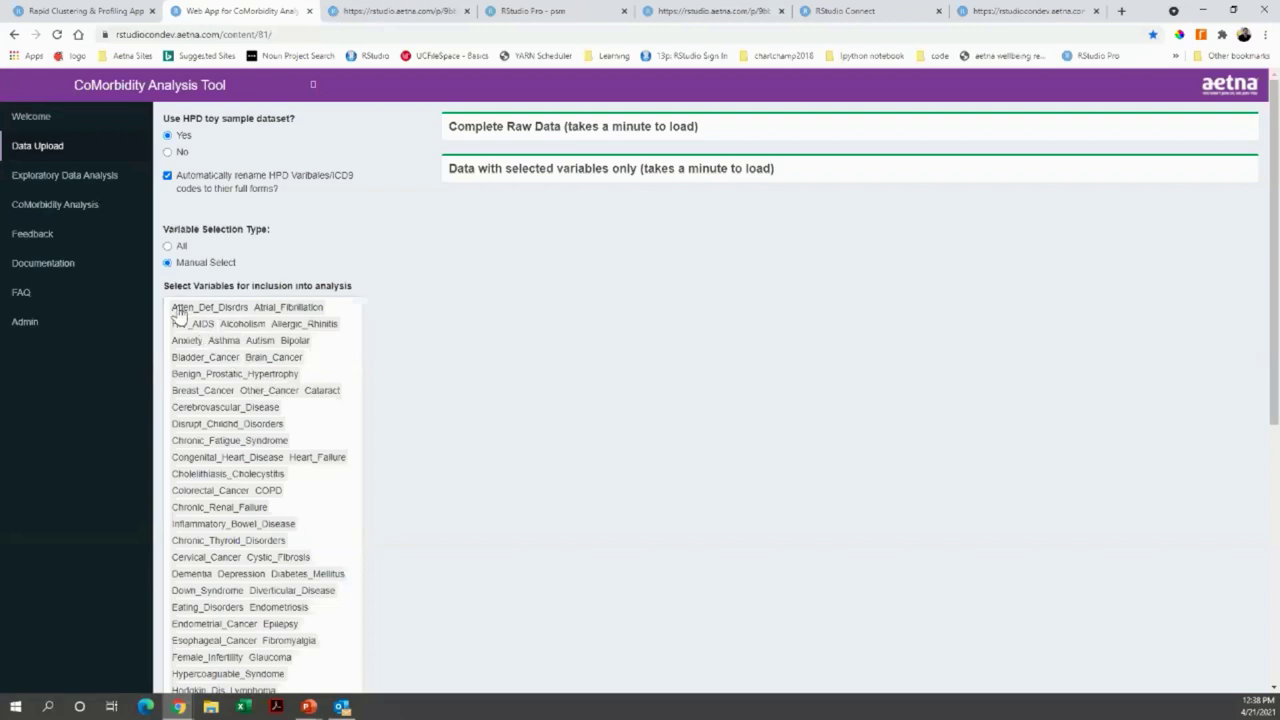
Step: Run the CoMorbidity Analysis for the overall target variable with the Apriori algorithm and sort the top comorbidities by descending support
{"action": "left_click", "coordinate": [88, 178]}
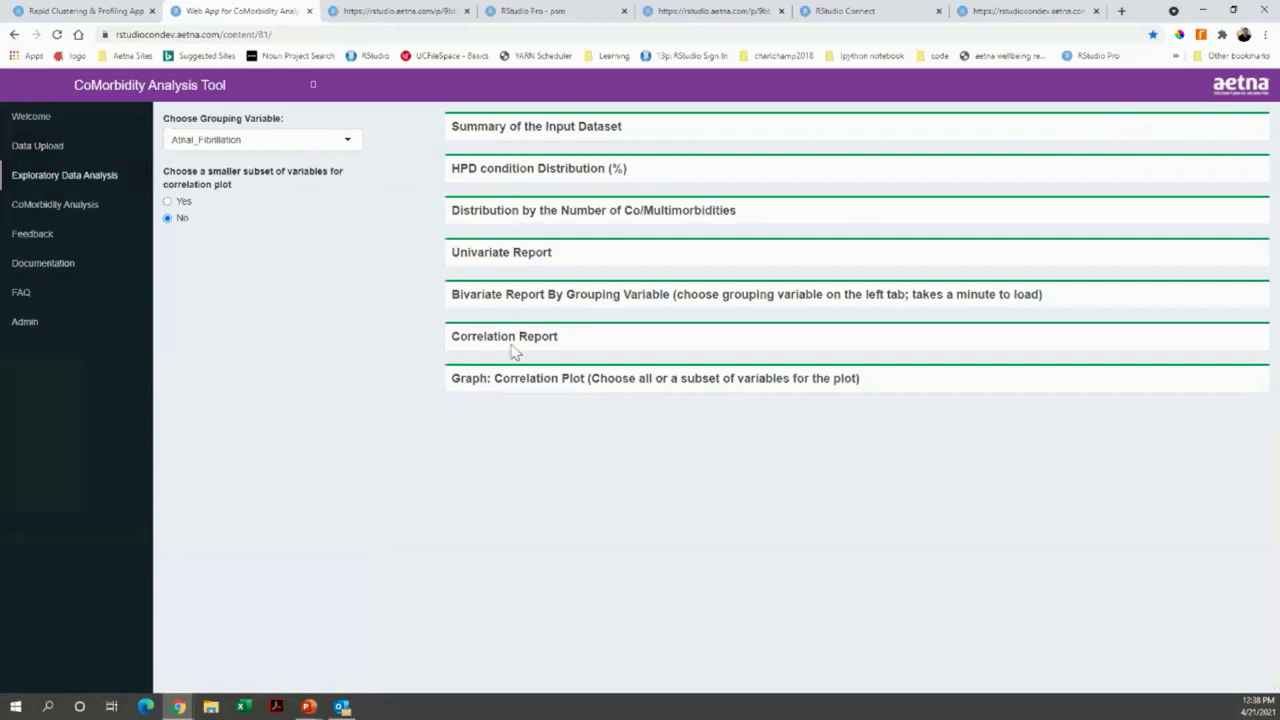
{"action": "left_click", "coordinate": [82, 208]}
{"action": "left_click", "coordinate": [183, 515]}
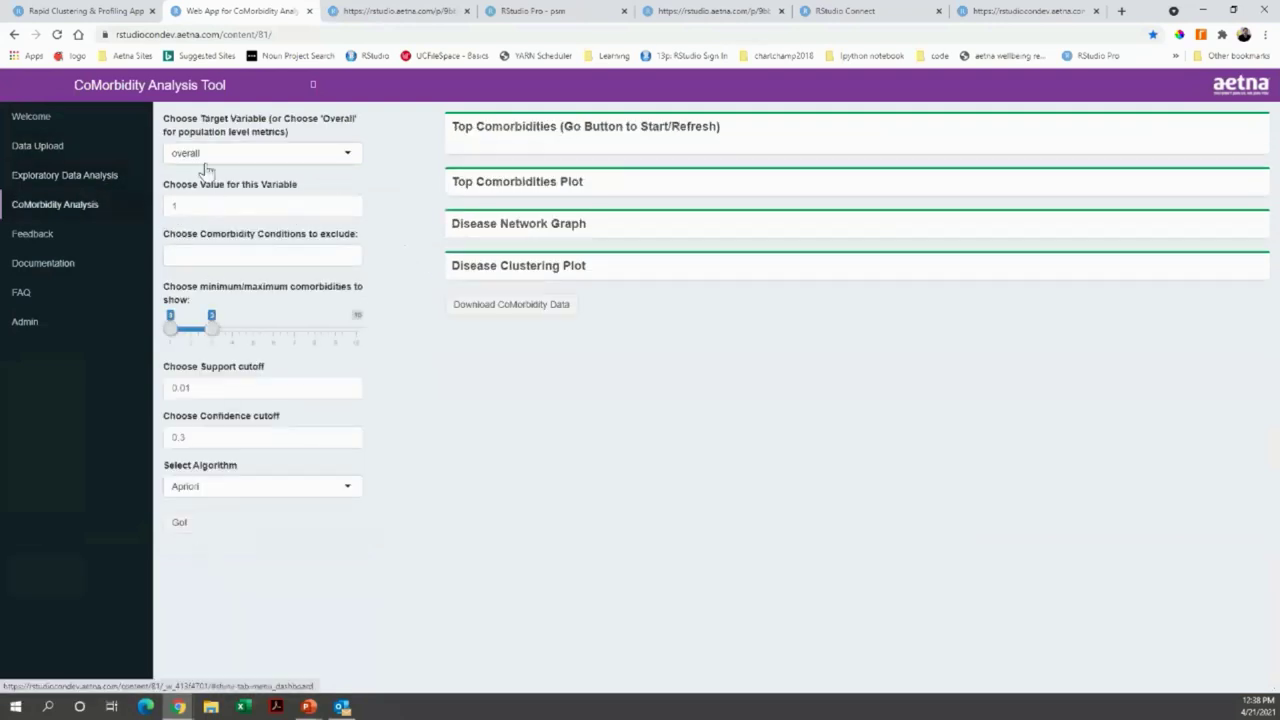
{"action": "left_click", "coordinate": [240, 152]}
{"action": "left_click", "coordinate": [393, 163]}
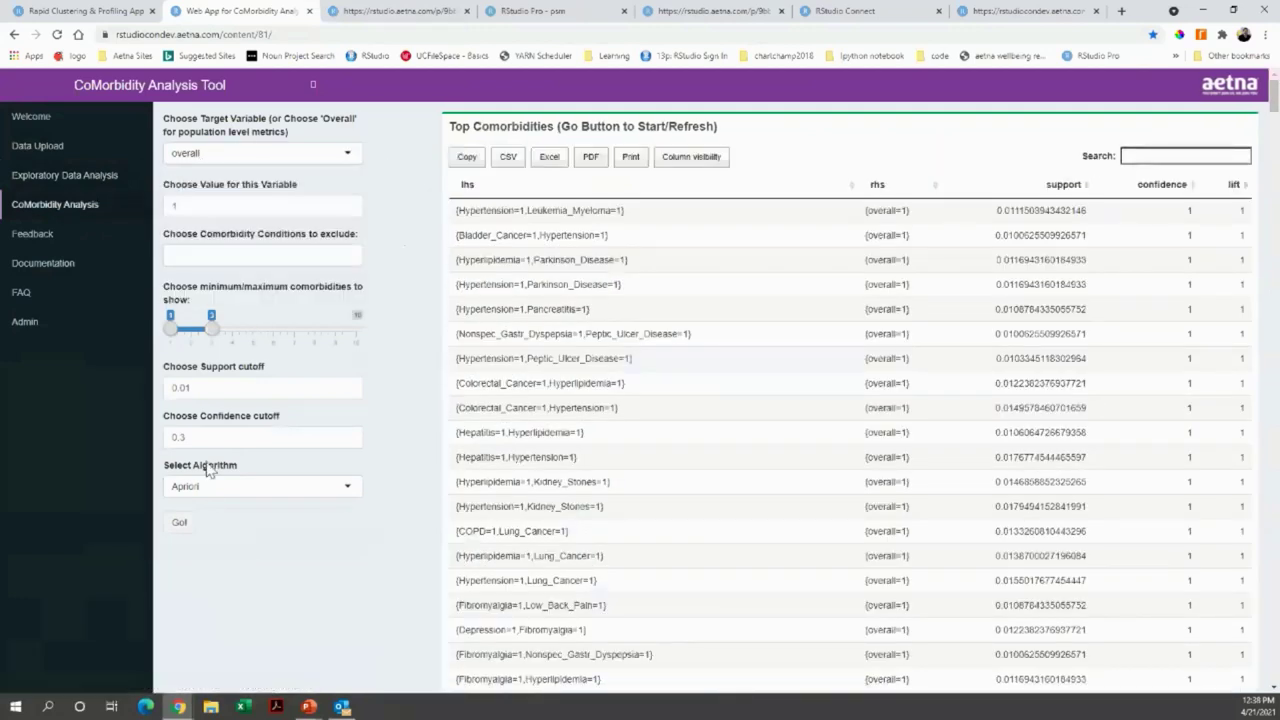
{"action": "left_click", "coordinate": [179, 522]}
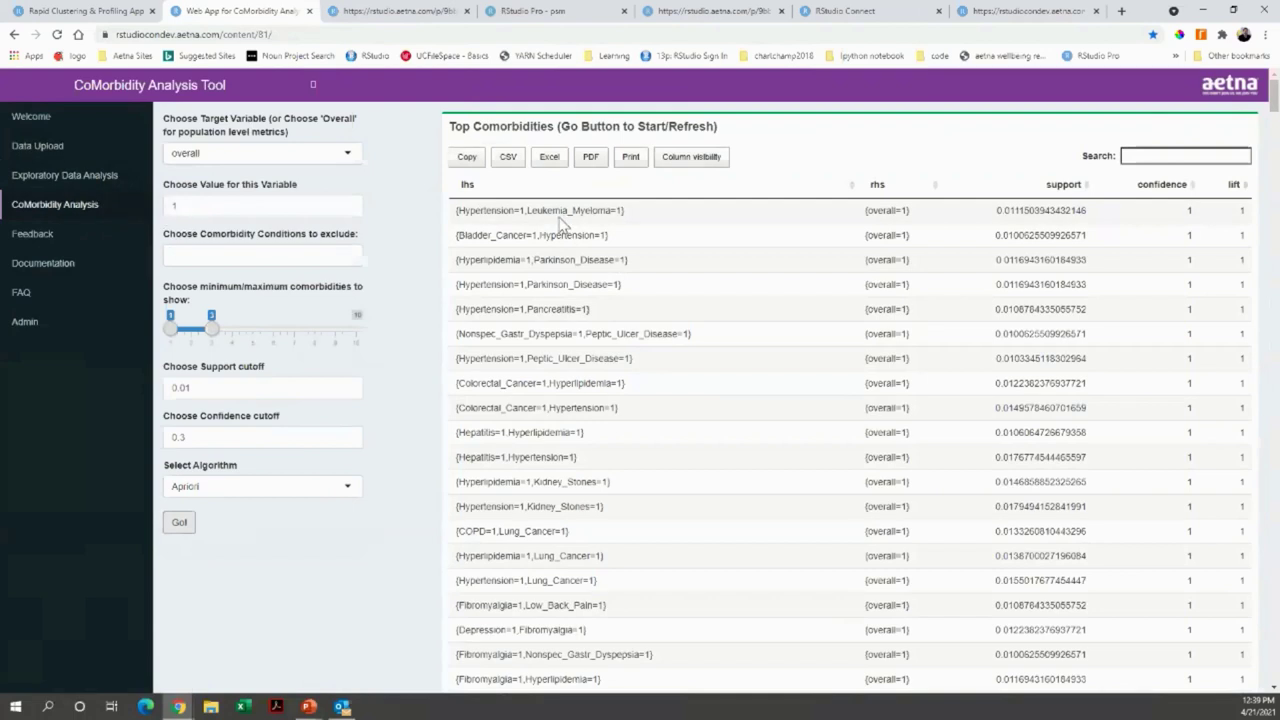
{"action": "left_click", "coordinate": [1065, 185]}
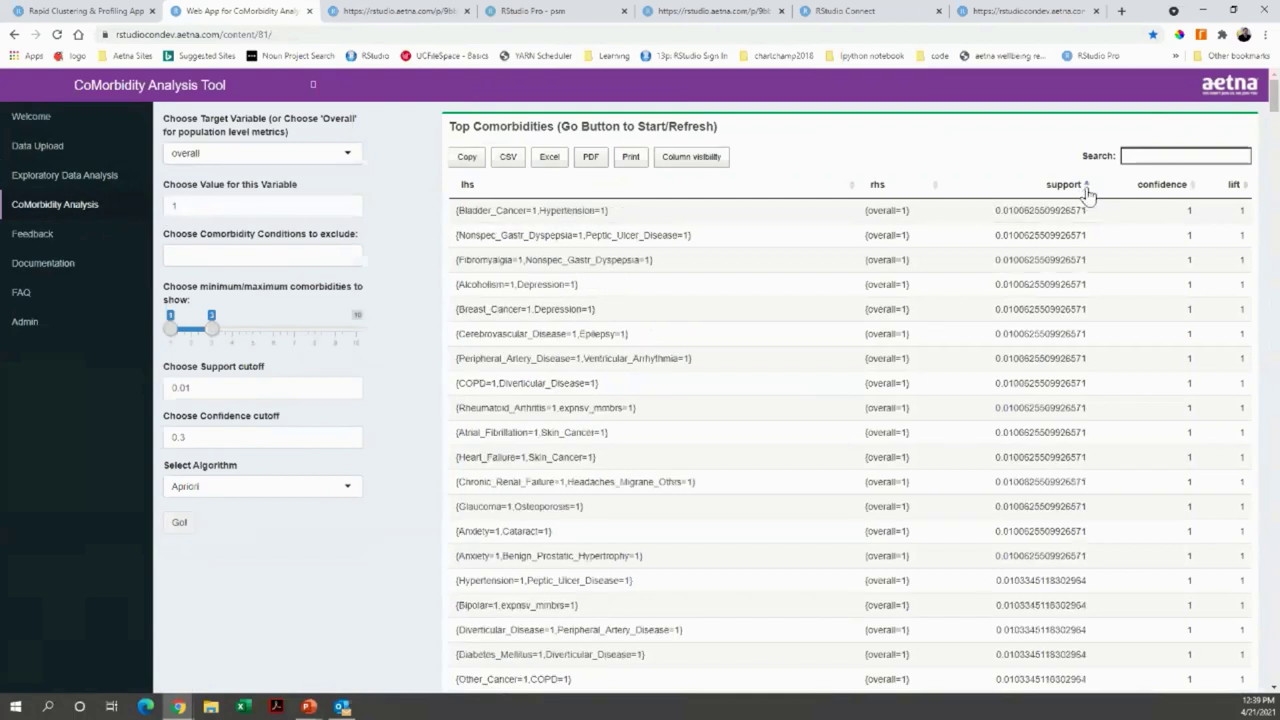
{"action": "left_click", "coordinate": [1086, 190]}
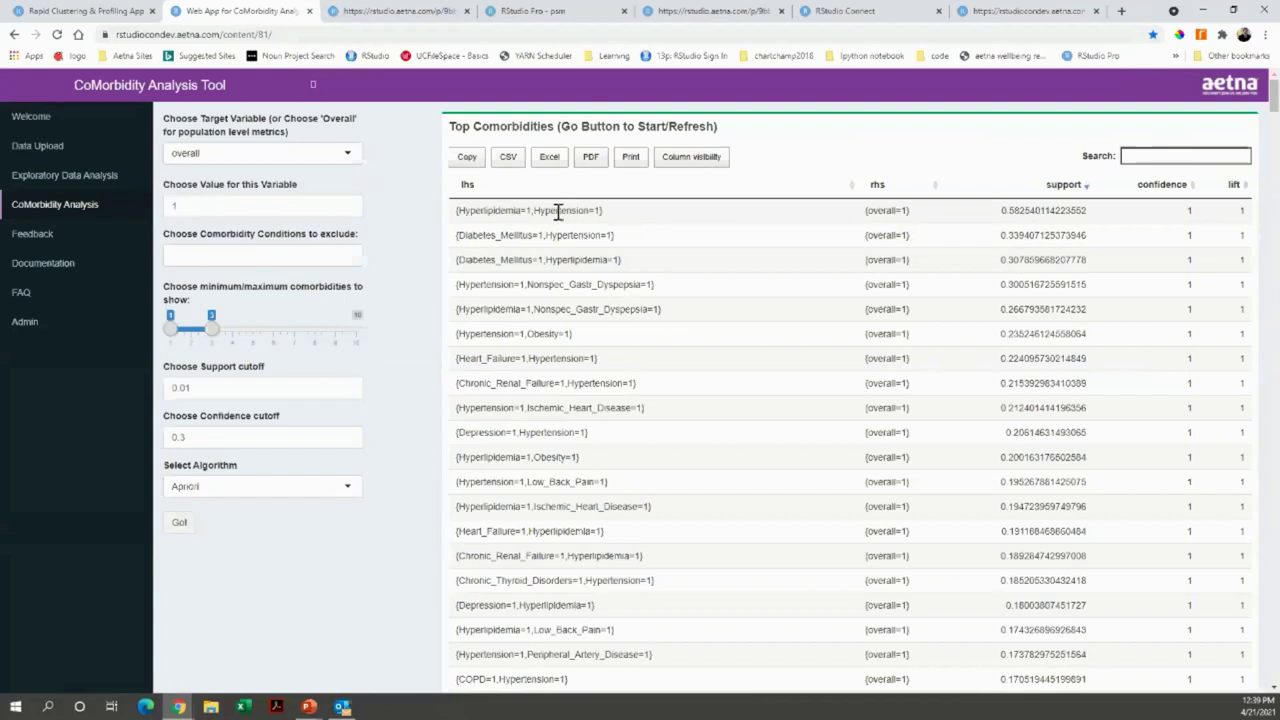
Step: Set the comorbidities range to 3–4, rerun the analysis and sort the results by descending support
{"action": "mouse_move", "coordinate": [211, 329]}
{"action": "left_mouse_down"}
{"action": "mouse_move", "coordinate": [232, 330]}
{"action": "mouse_move", "coordinate": [190, 332]}
{"action": "mouse_move", "coordinate": [211, 332]}
{"action": "left_mouse_up"}
{"action": "left_click", "coordinate": [179, 522]}
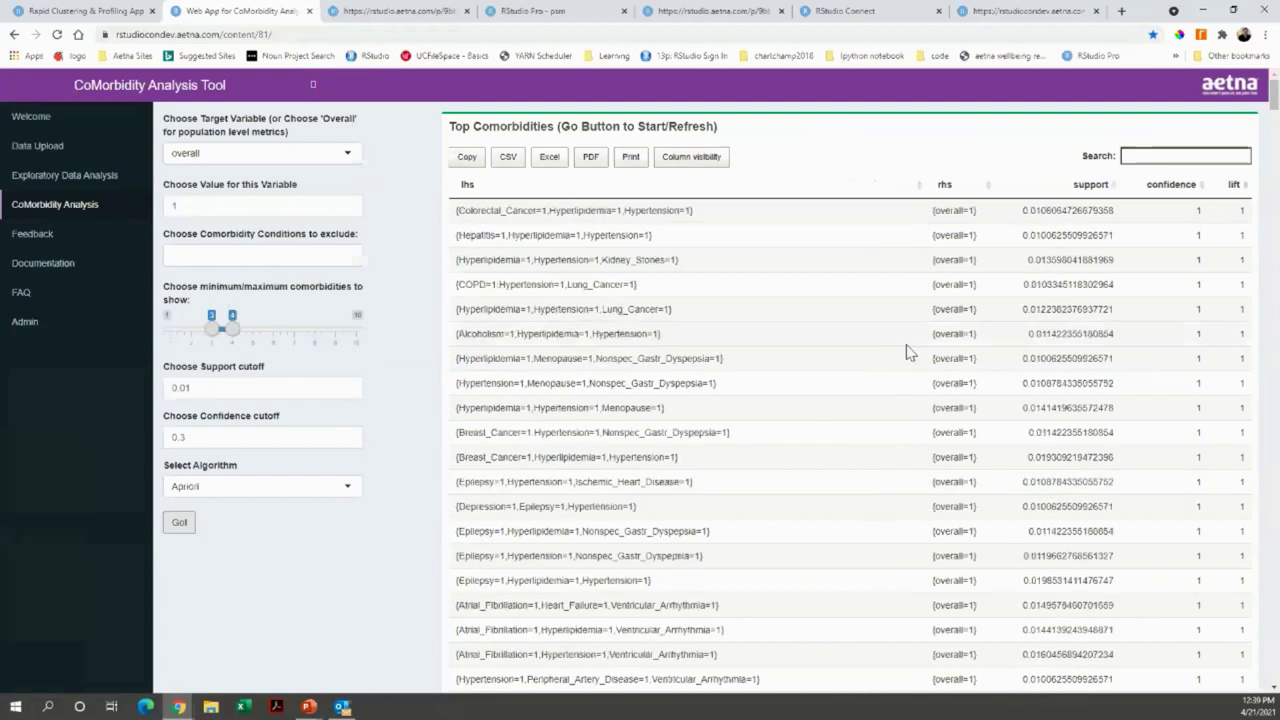
{"action": "left_click", "coordinate": [1114, 186]}
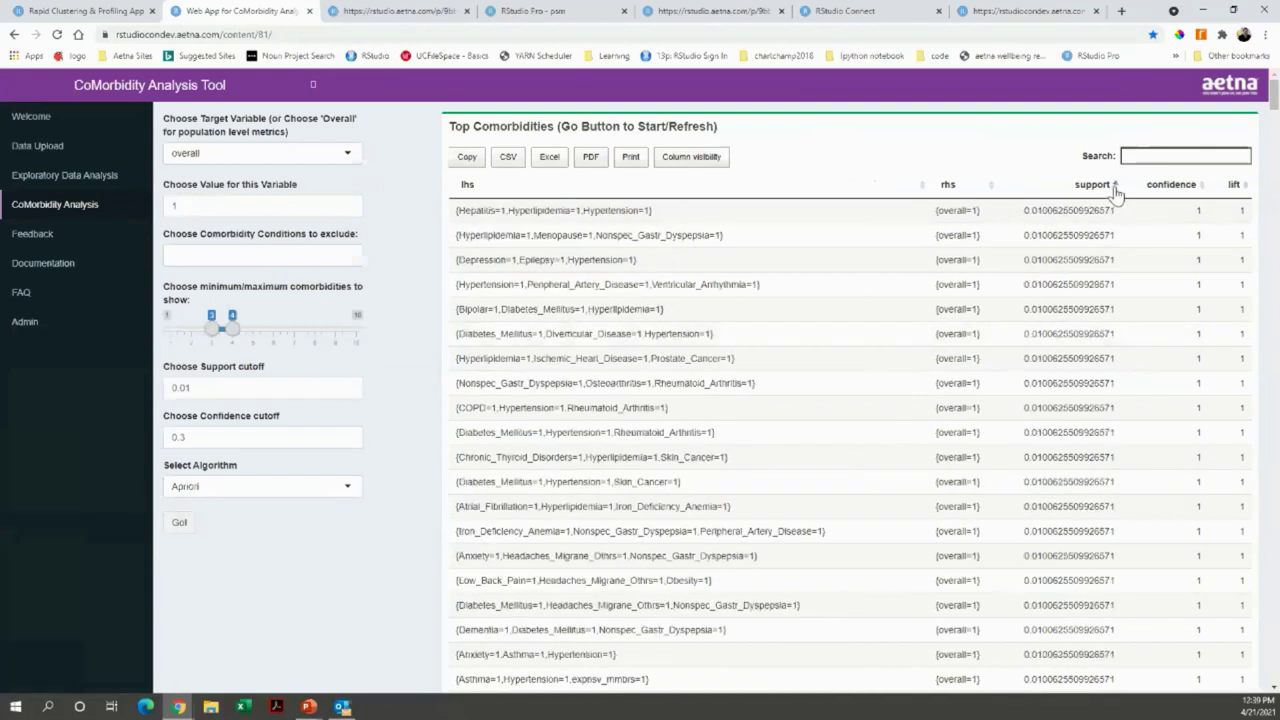
{"action": "left_click", "coordinate": [1115, 187]}
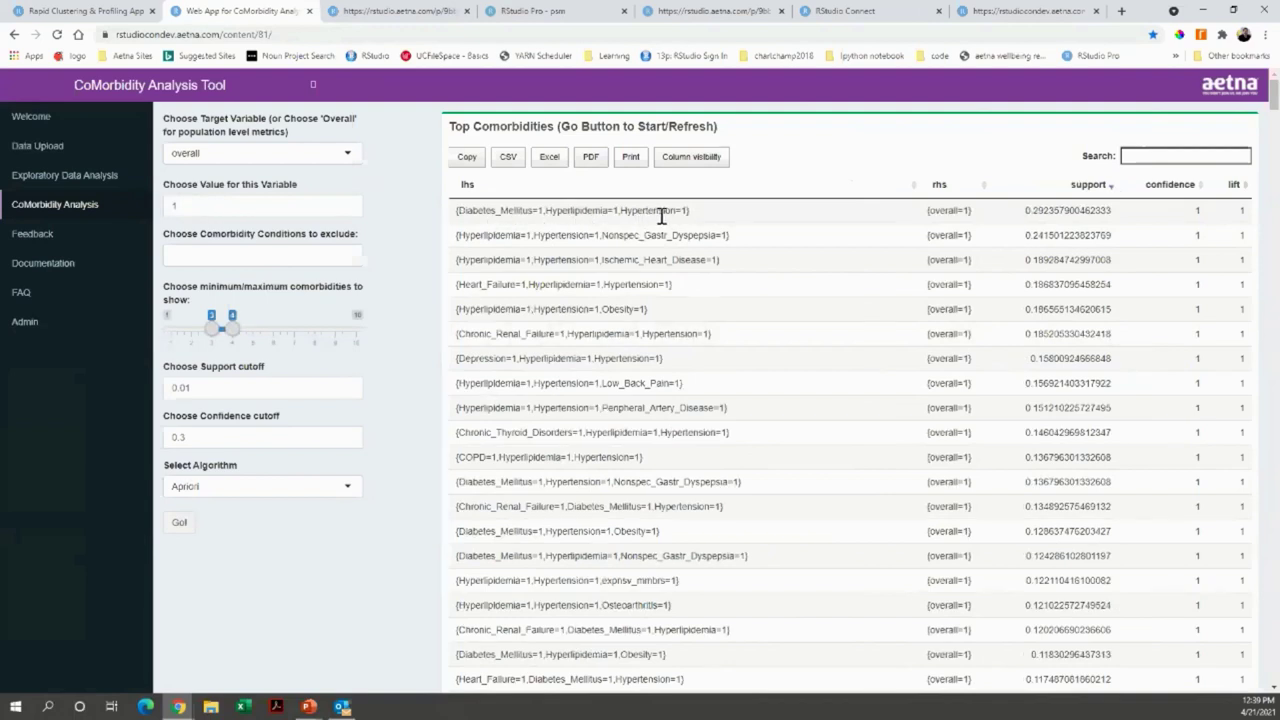
Step: Set the comorbidities range to 4–5 and rerun the analysis
{"action": "mouse_move", "coordinate": [210, 335]}
{"action": "left_mouse_down"}
{"action": "mouse_move", "coordinate": [271, 338]}
{"action": "mouse_move", "coordinate": [214, 338]}
{"action": "mouse_move", "coordinate": [230, 338]}
{"action": "left_mouse_up"}
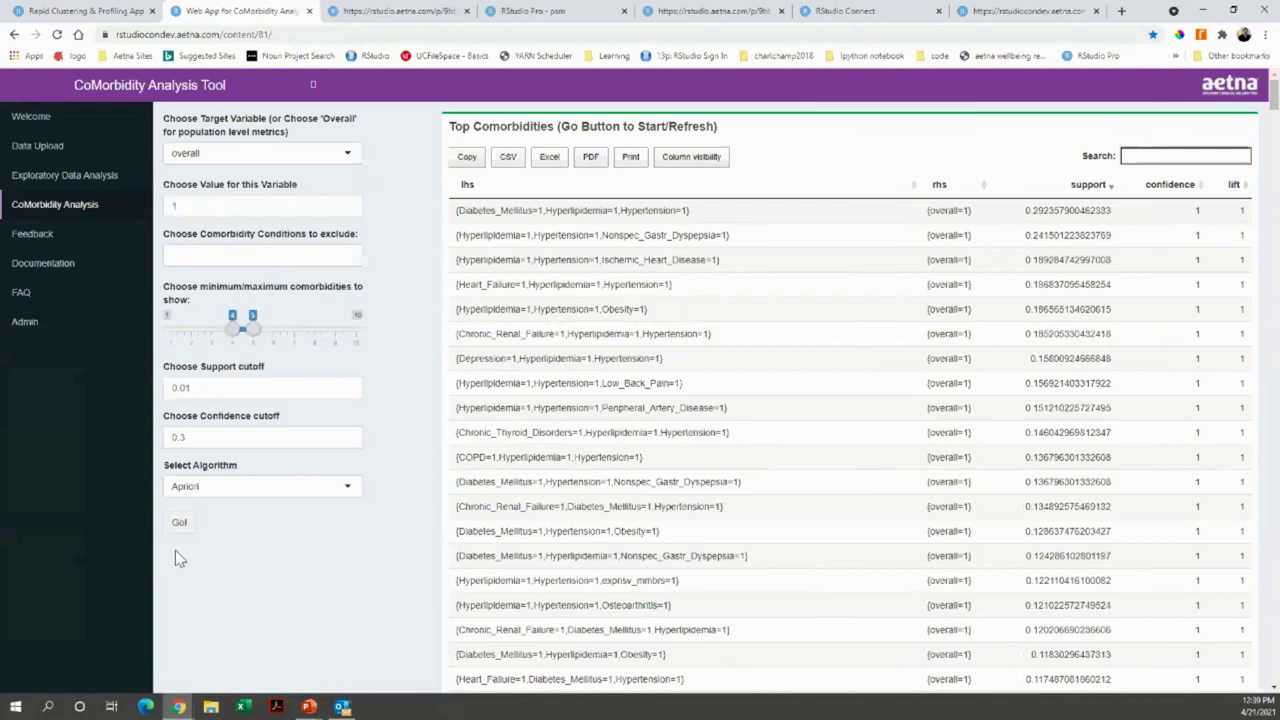
{"action": "left_click", "coordinate": [188, 523]}
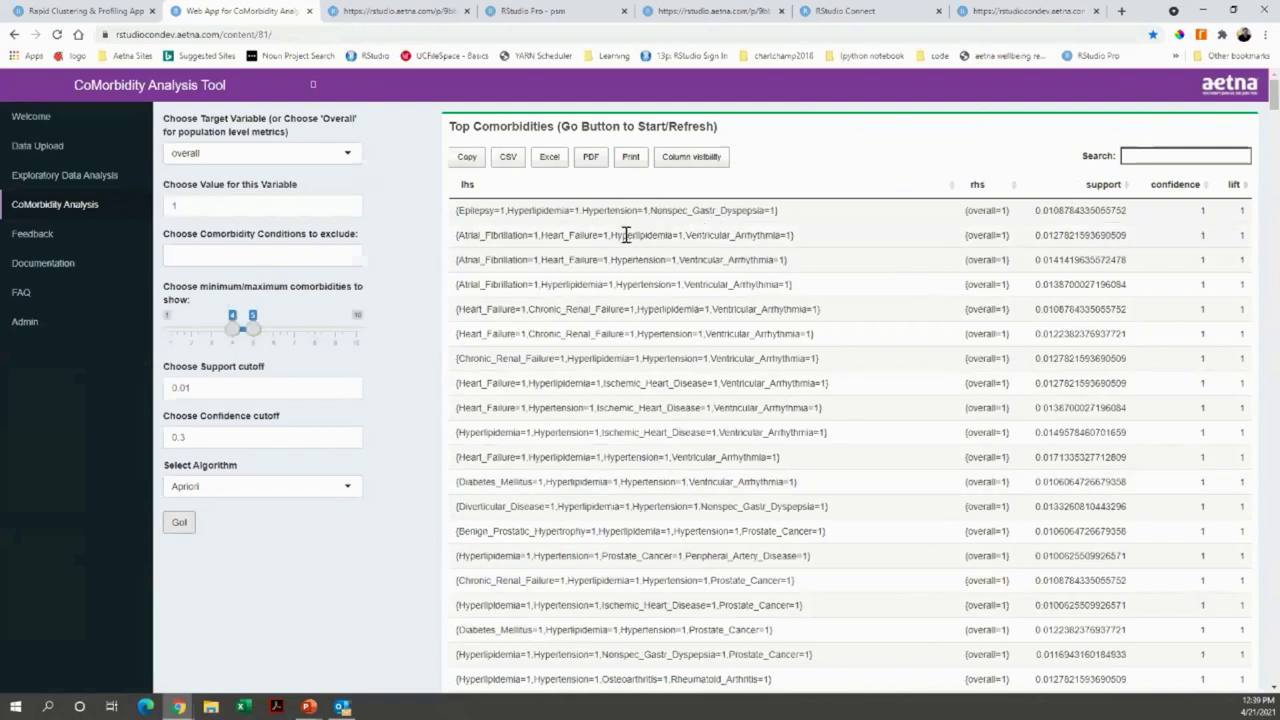
Step: Run the comorbidity analysis for target variable expnsv_mmbrs with a comorbidities range of 2–5 and sort the results by descending support
{"action": "left_click", "coordinate": [245, 163]}
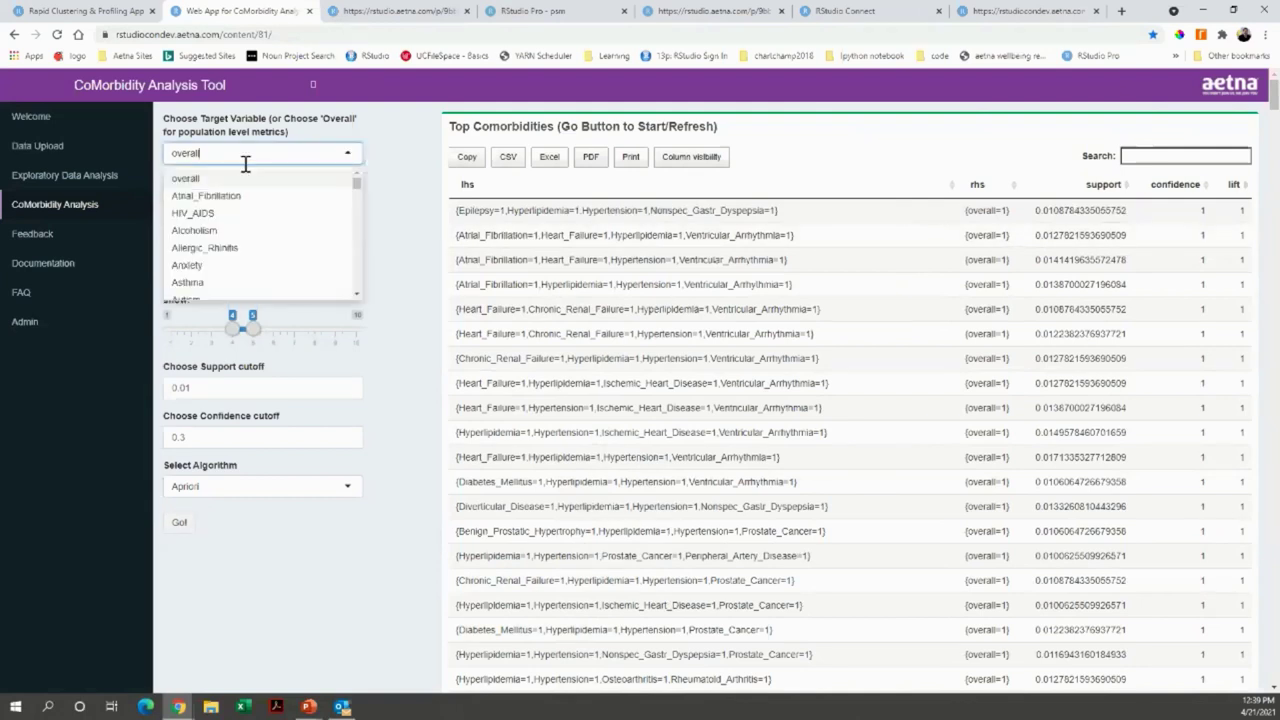
{"action": "left_click_drag", "start_coordinate": [358, 190], "coordinate": [360, 288]}
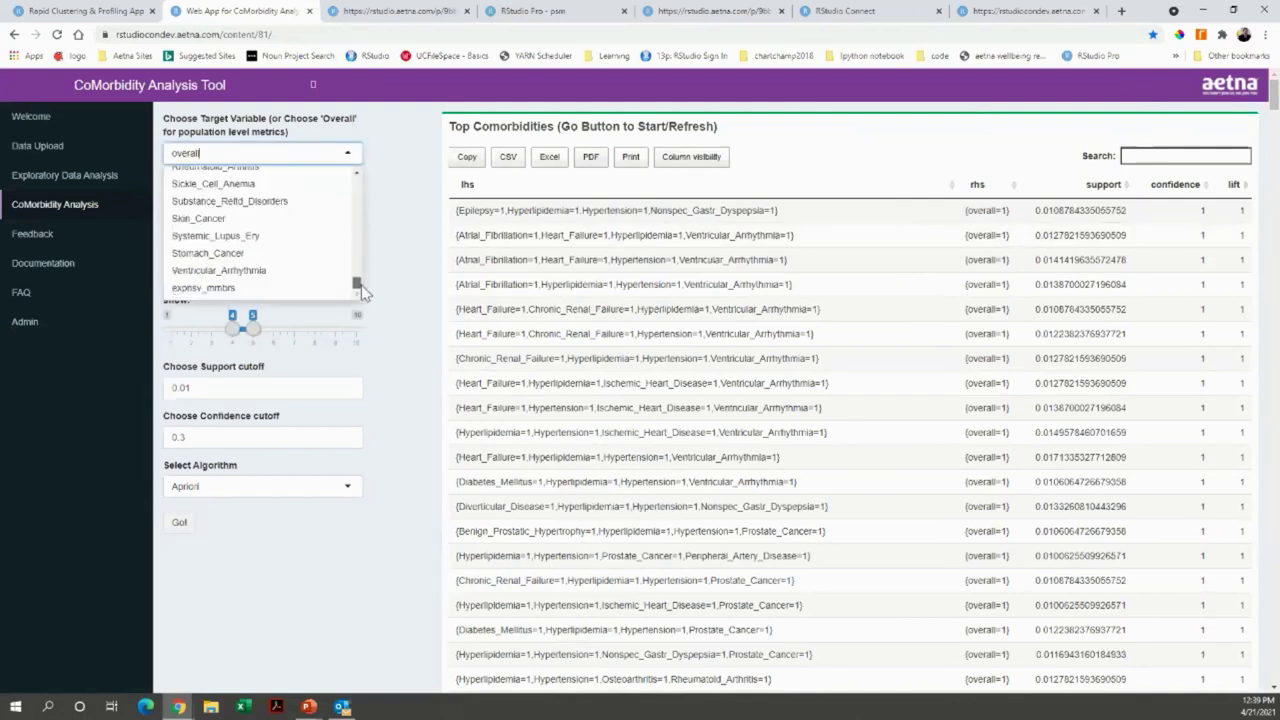
{"action": "left_click", "coordinate": [220, 292]}
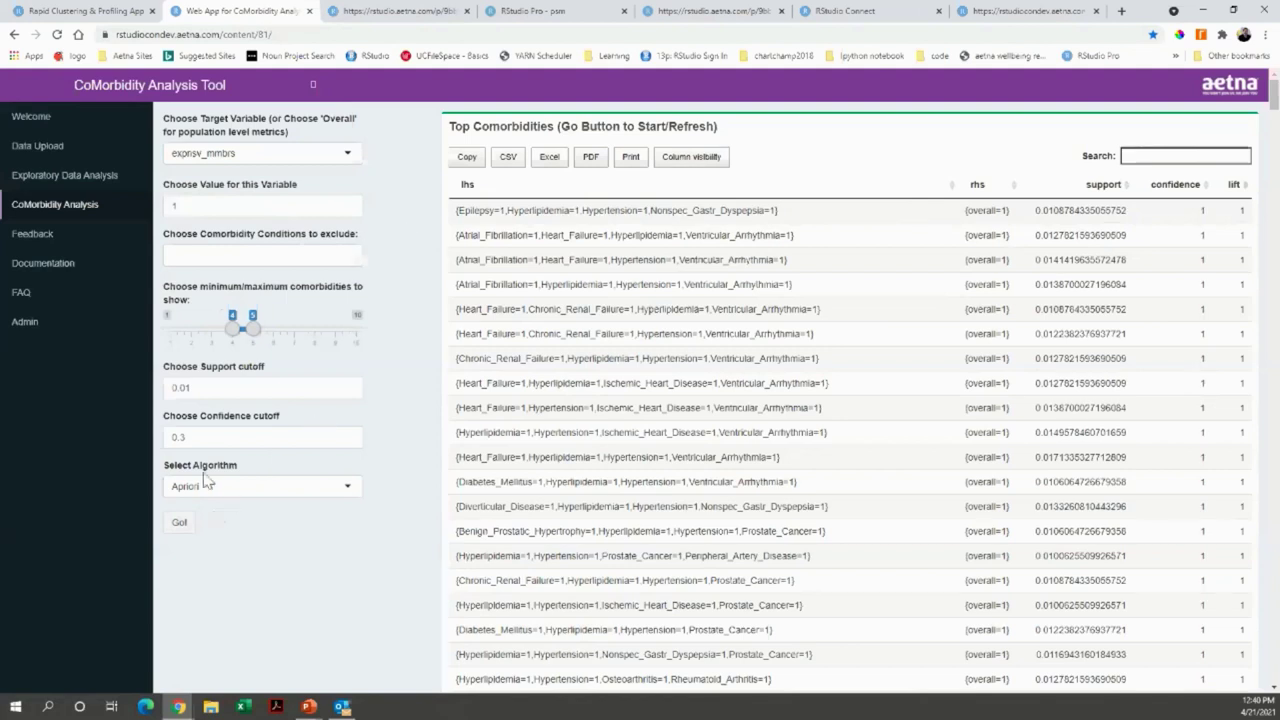
{"action": "left_click_drag", "start_coordinate": [228, 333], "coordinate": [190, 331]}
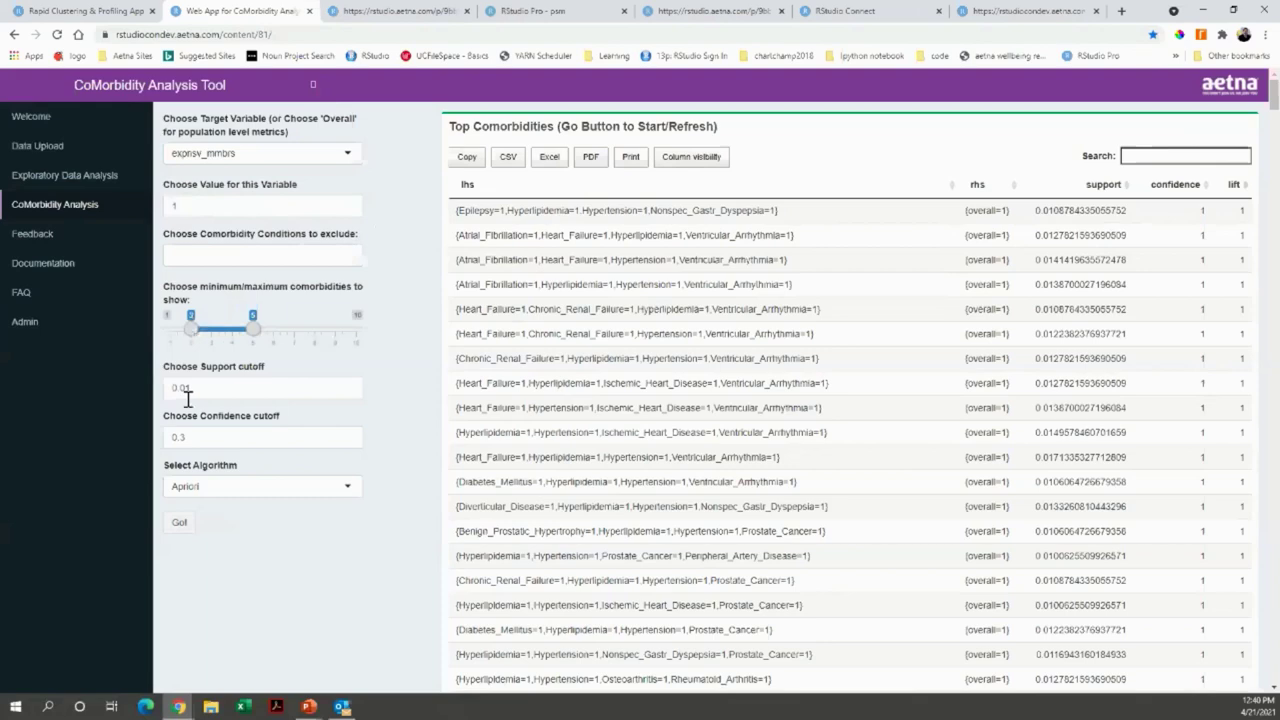
{"action": "left_click", "coordinate": [179, 522]}
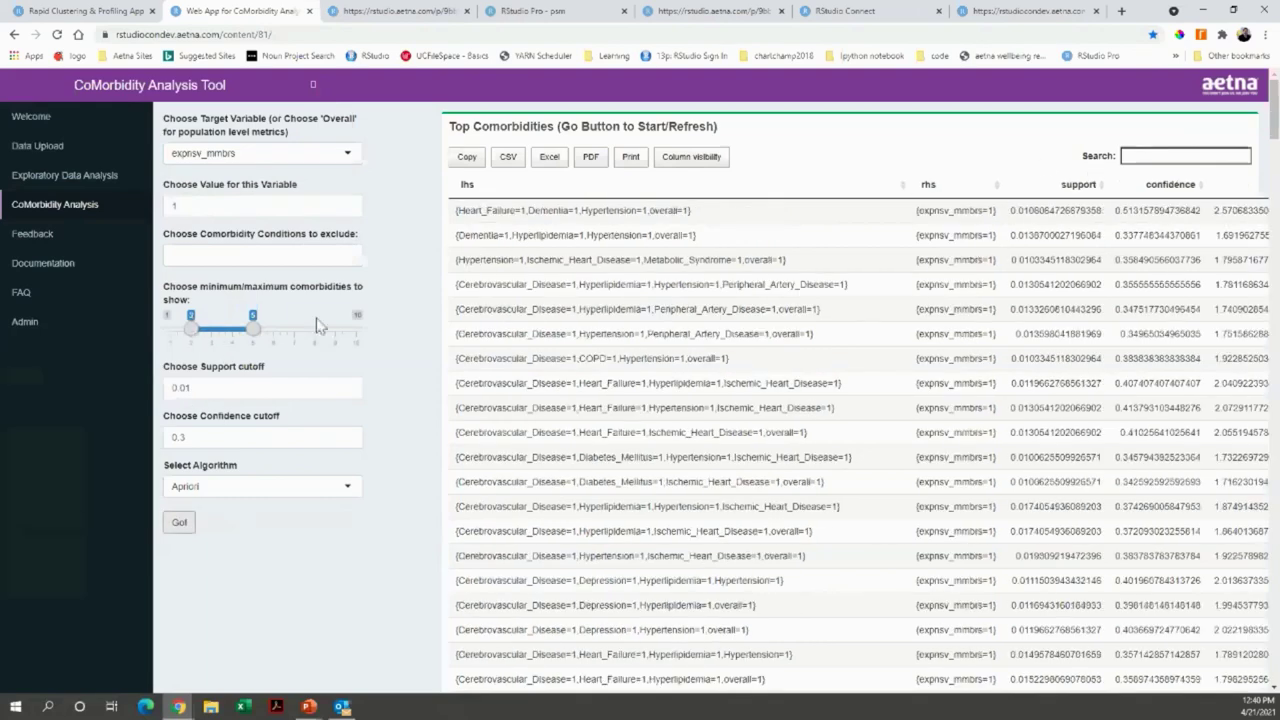
{"action": "left_click", "coordinate": [1093, 187]}
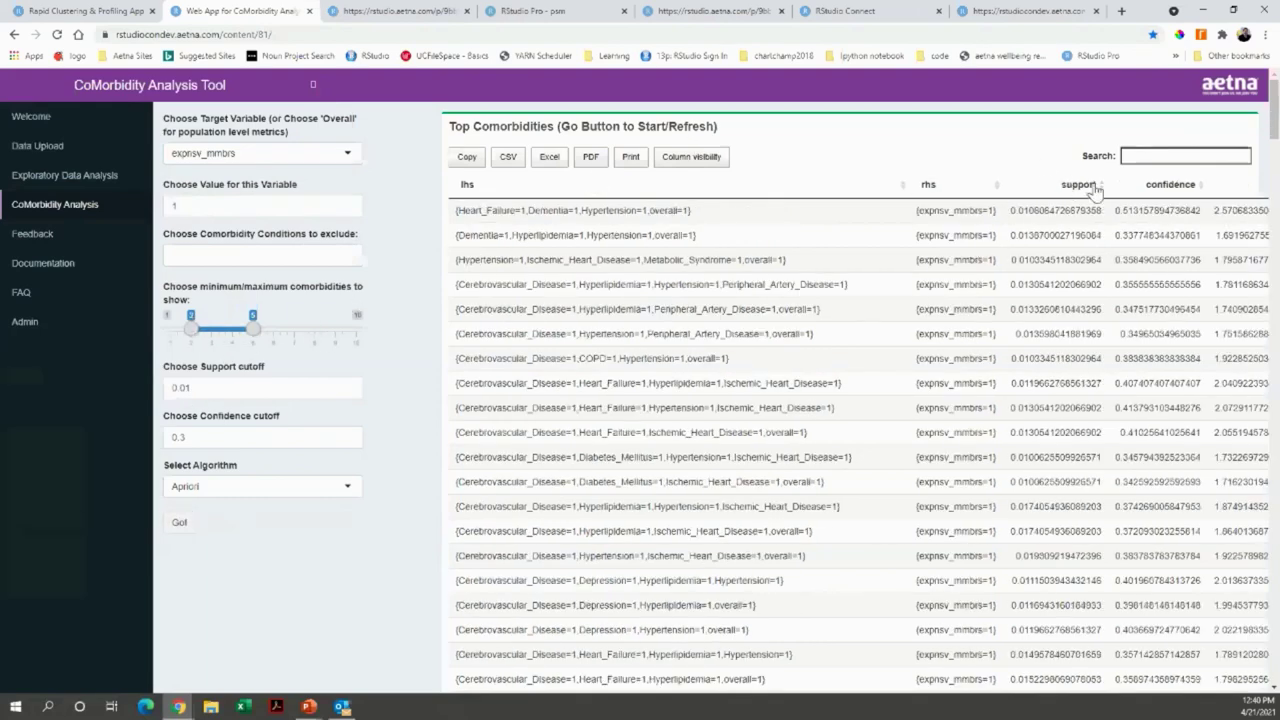
{"action": "left_click", "coordinate": [1095, 187]}
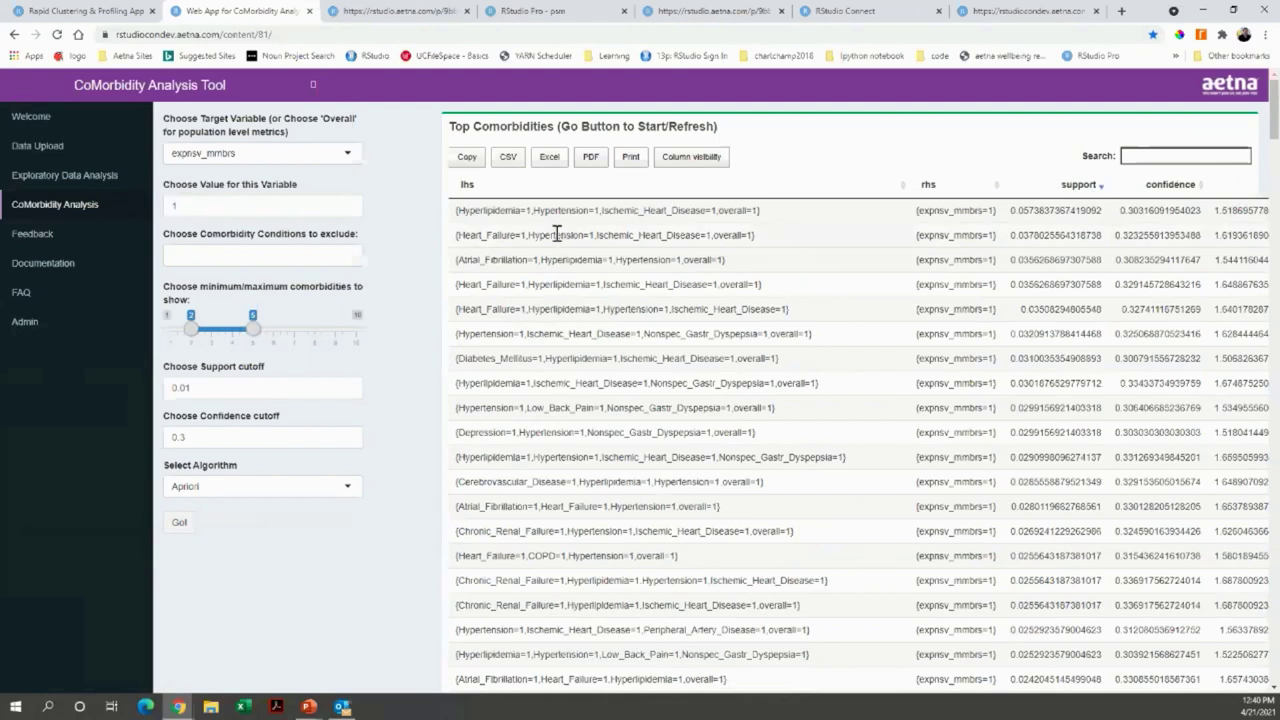
Step: Sort the comorbidity results by ascending confidence and select the first rule, combining heart failure, chronic renal failure and Nonspec_Gastr_Dyspepsia
{"action": "left_click", "coordinate": [1192, 186]}
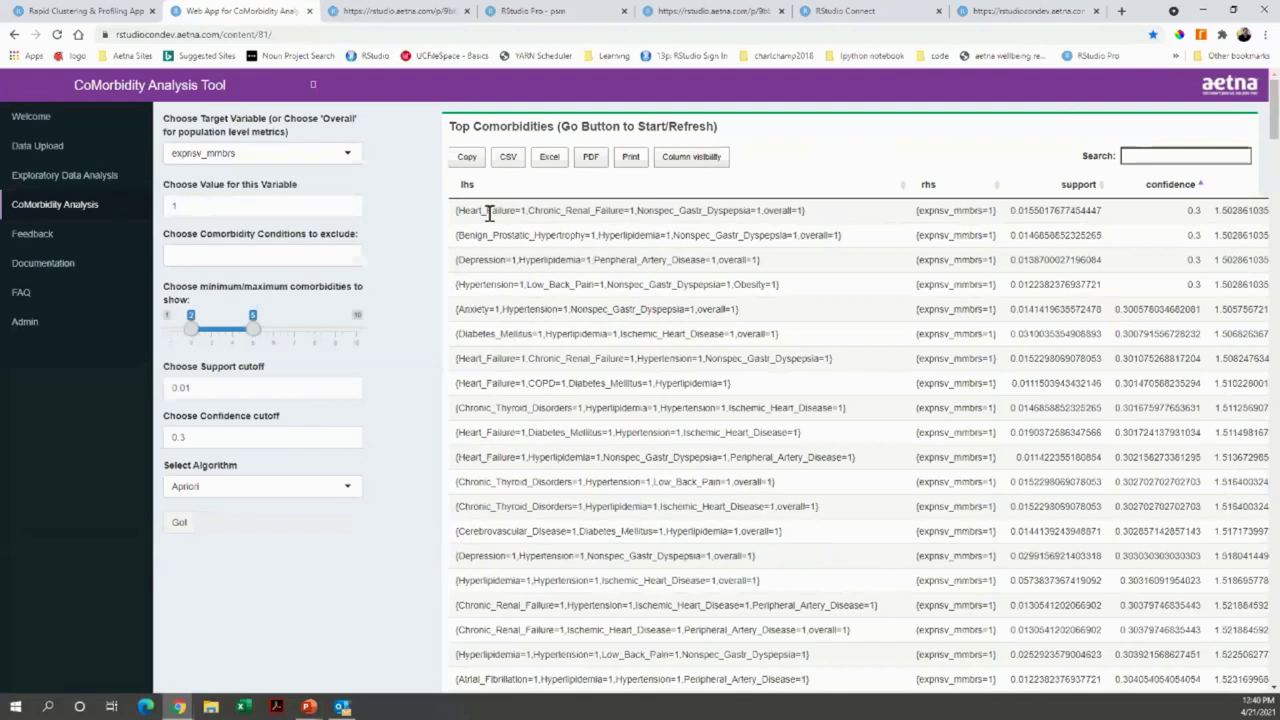
{"action": "left_click_drag", "start_coordinate": [457, 210], "coordinate": [578, 211]}
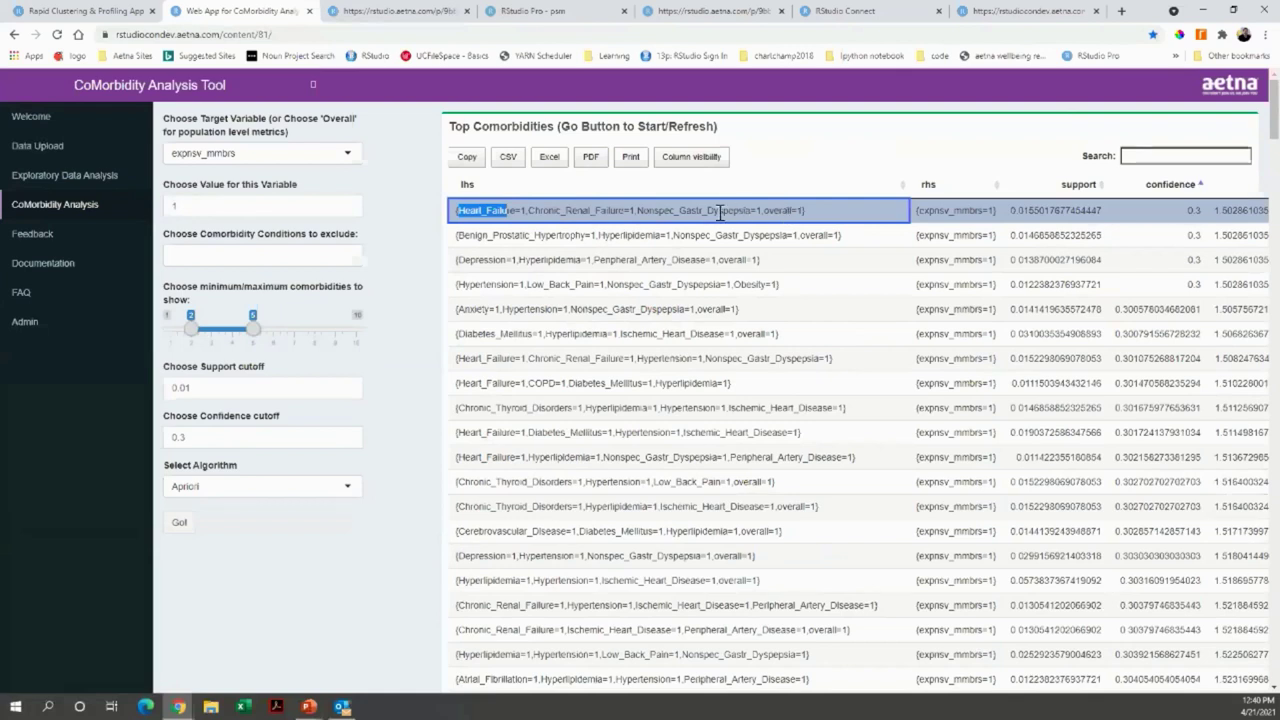
{"action": "left_click", "coordinate": [452, 220]}
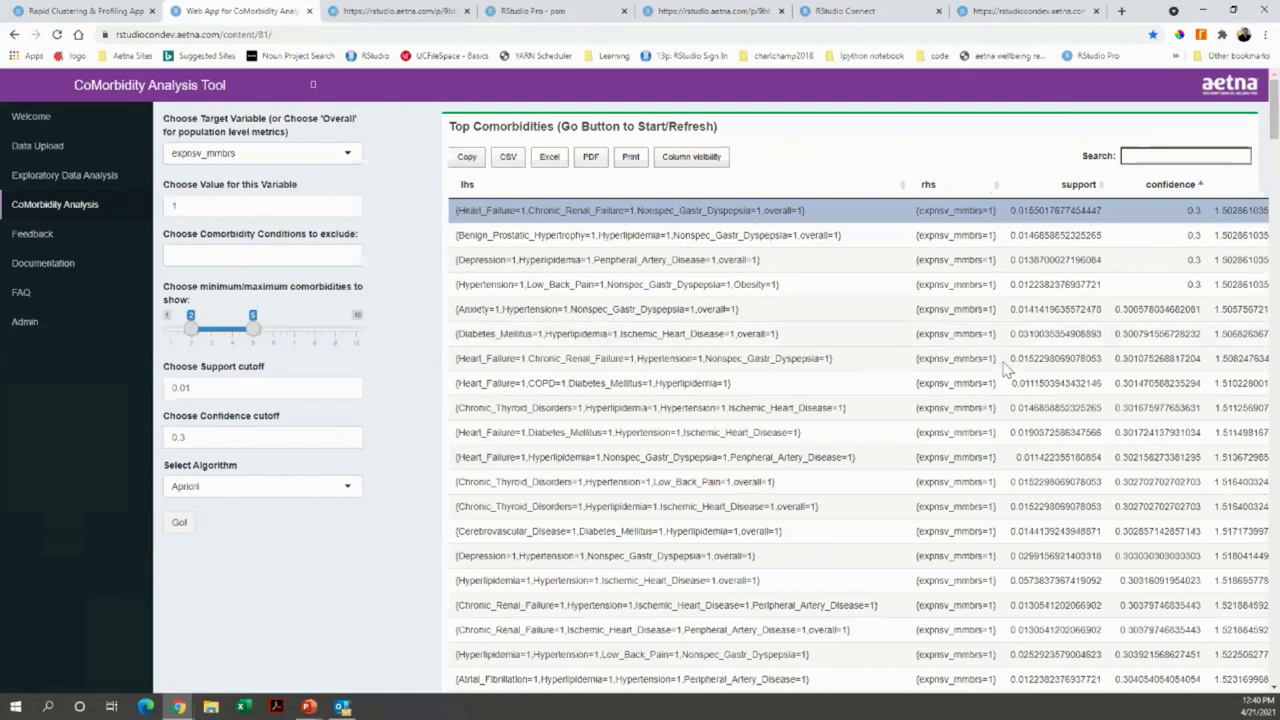
Step: Export the top comorbidities table to Excel and look through the remaining sections below the table
{"action": "left_click", "coordinate": [547, 165]}
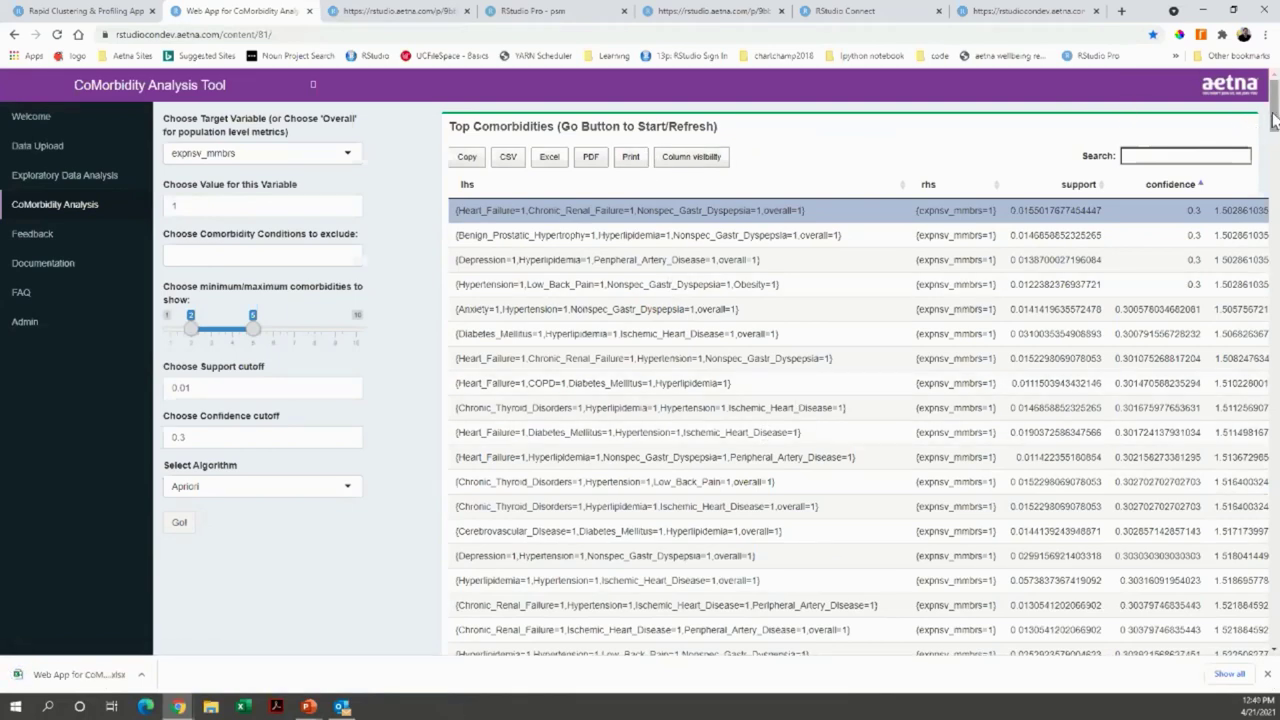
{"action": "left_click_drag", "start_coordinate": [1273, 120], "coordinate": [1273, 620]}
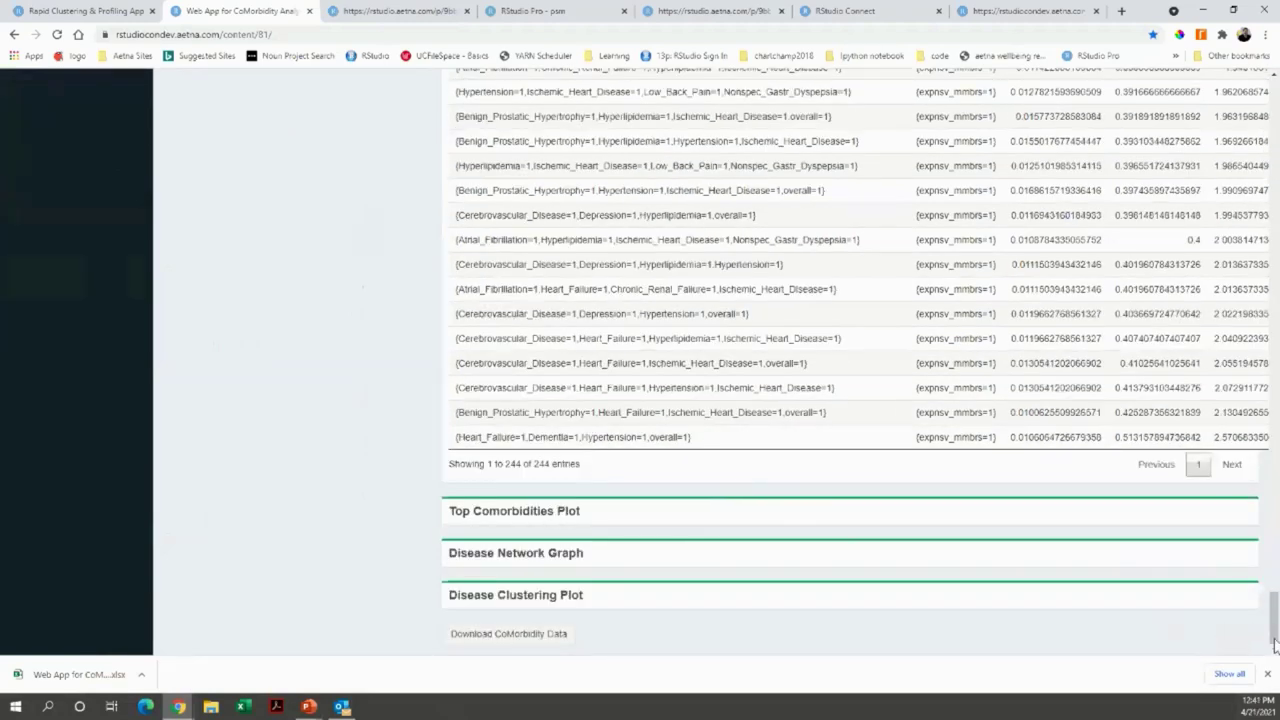
{"action": "left_click_drag", "start_coordinate": [1273, 615], "coordinate": [1273, 90]}
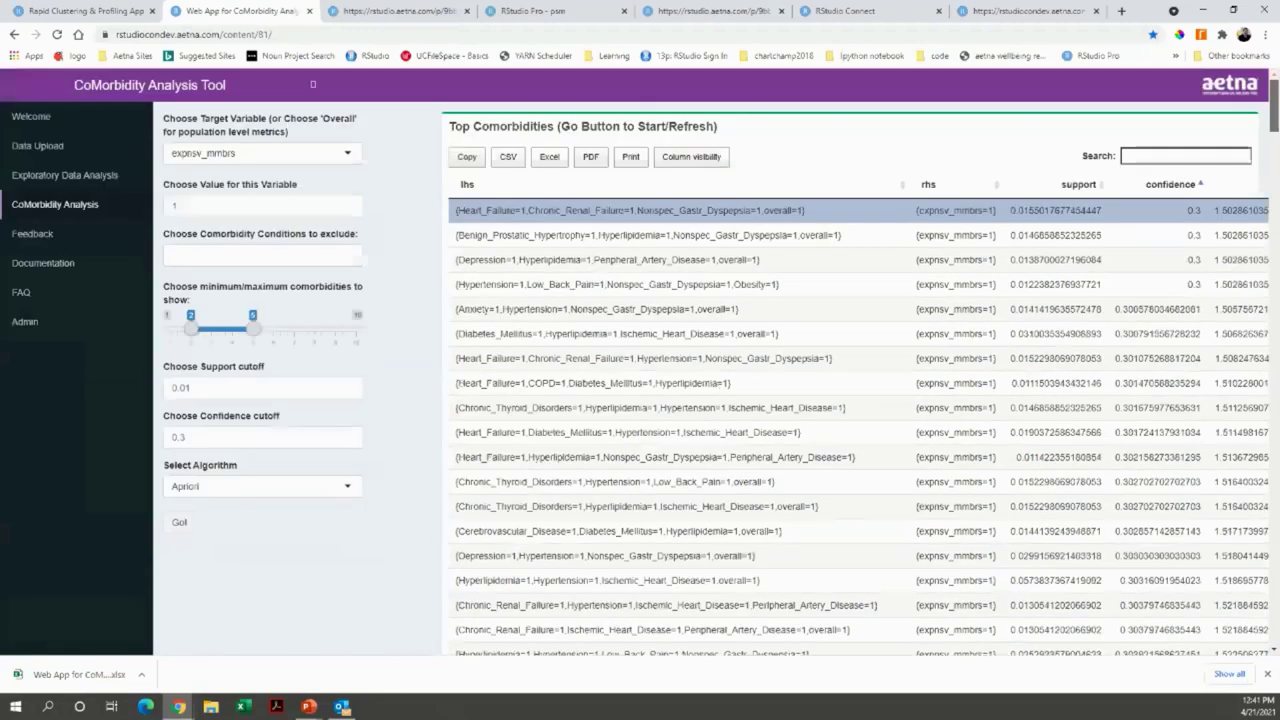
Step: View the app's Feedback survey page and its Documentation
{"action": "left_click", "coordinate": [44, 242]}
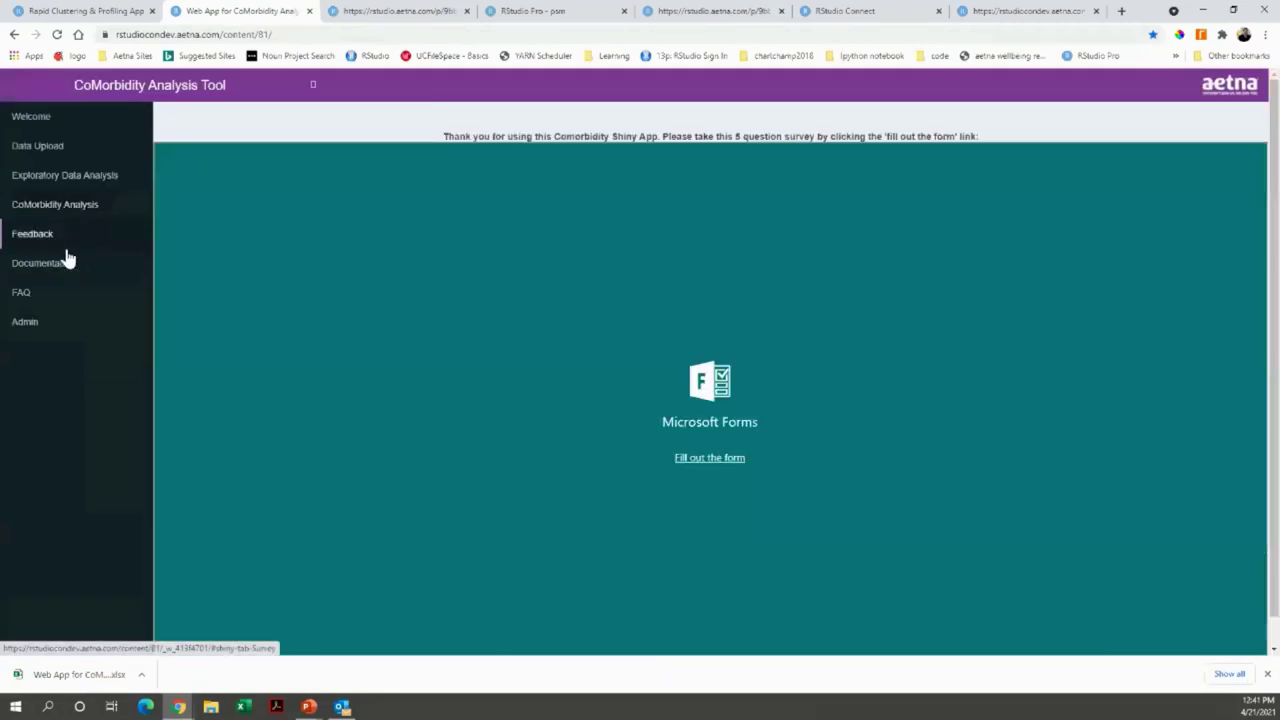
{"action": "left_click", "coordinate": [54, 267]}
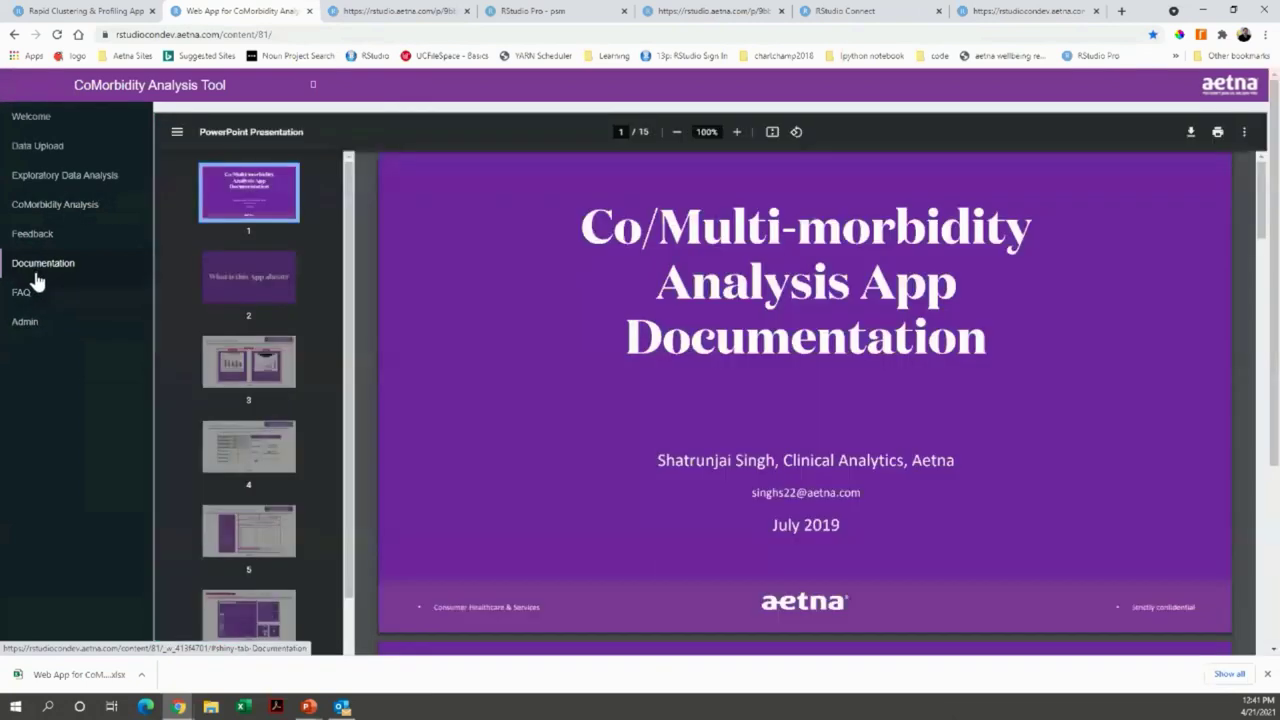
Step: Ask the FAQ chatbot "what is a comorbidity?"
{"action": "left_click", "coordinate": [25, 300]}
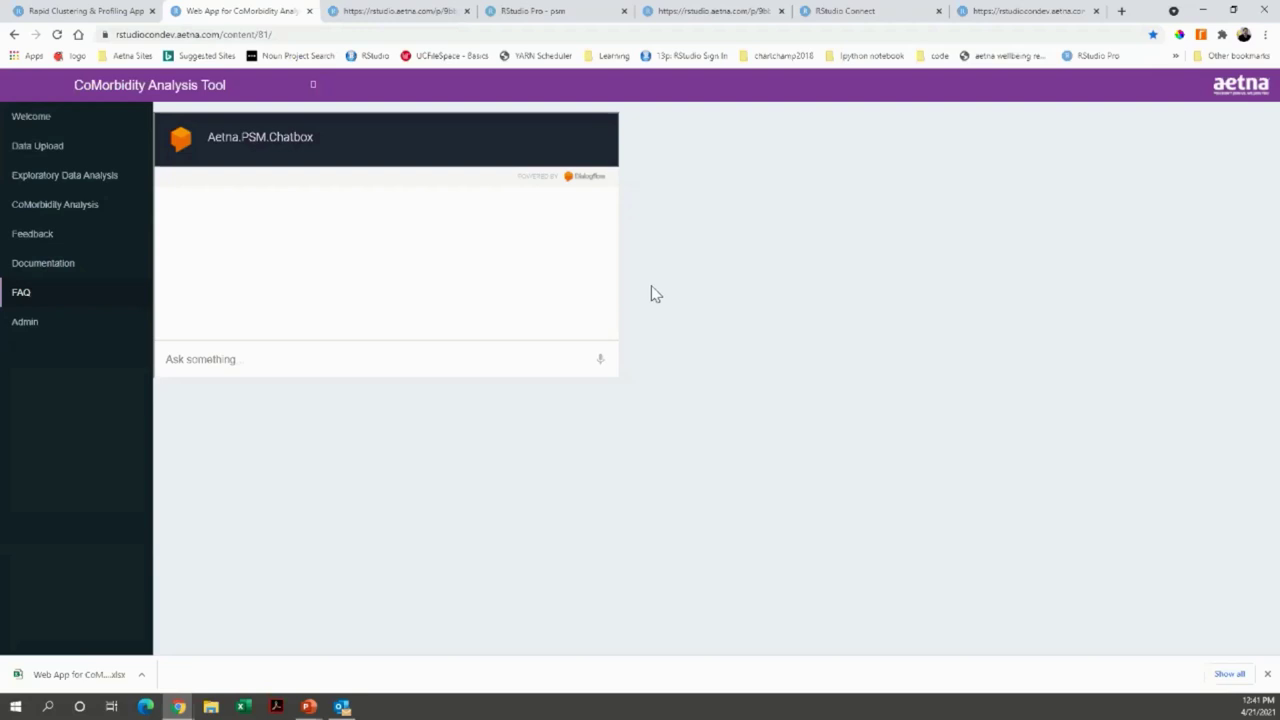
{"action": "left_click", "coordinate": [477, 372]}
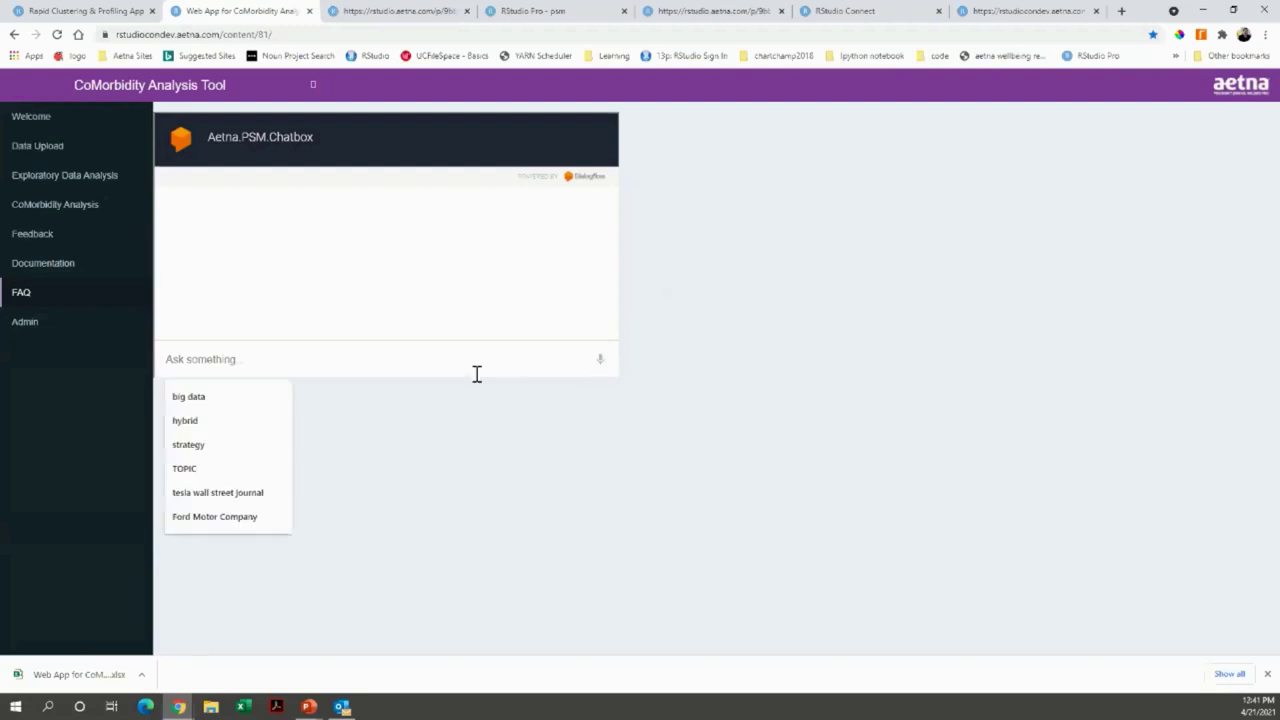
{"action": "type", "text": "what is a d"}
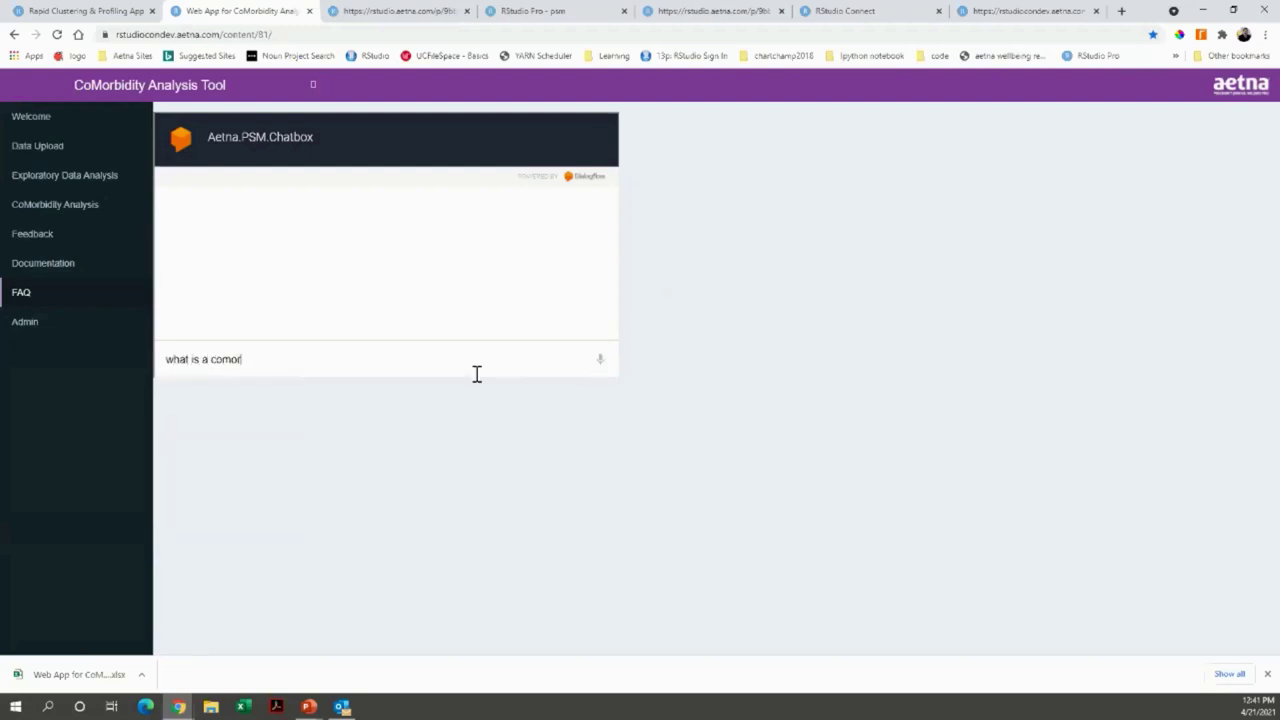
{"action": "type", "text": "omorbidity?"}
{"action": "key", "text": "Return"}
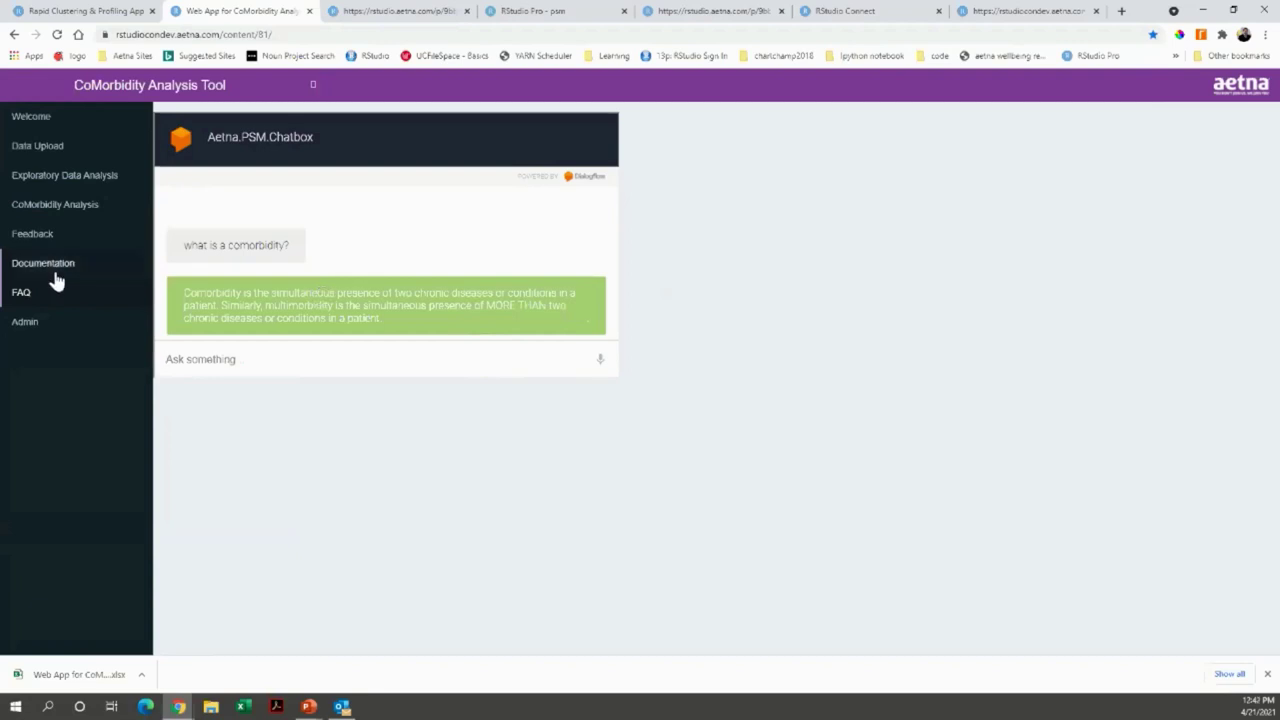
Step: View the Admin page with its user behavior tracking and the Data Upload page
{"action": "left_click", "coordinate": [57, 327]}
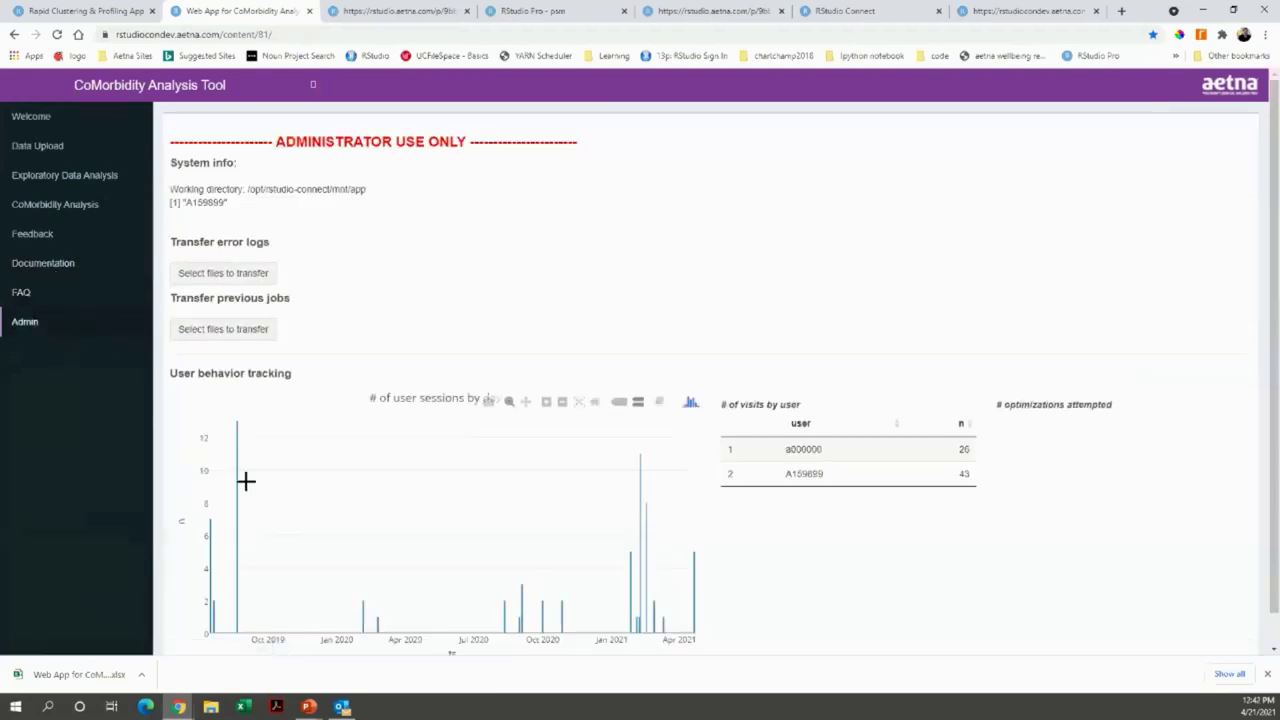
{"action": "left_click", "coordinate": [60, 148]}
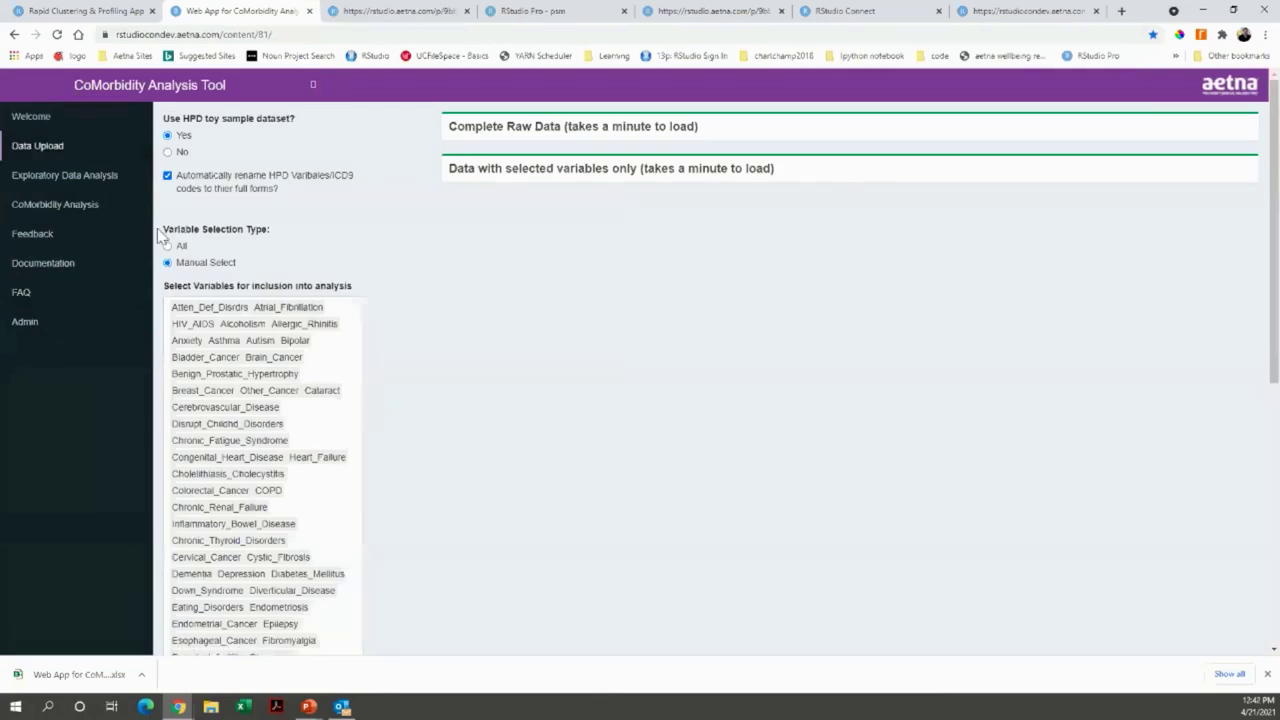
Step: Switch to the PowerPoint slide show at the slide "Co/Multimorbidity shiny app: The why, what and how"
{"action": "double_click", "coordinate": [1152, 12]}
{"action": "key", "text": "alt+Tab"}
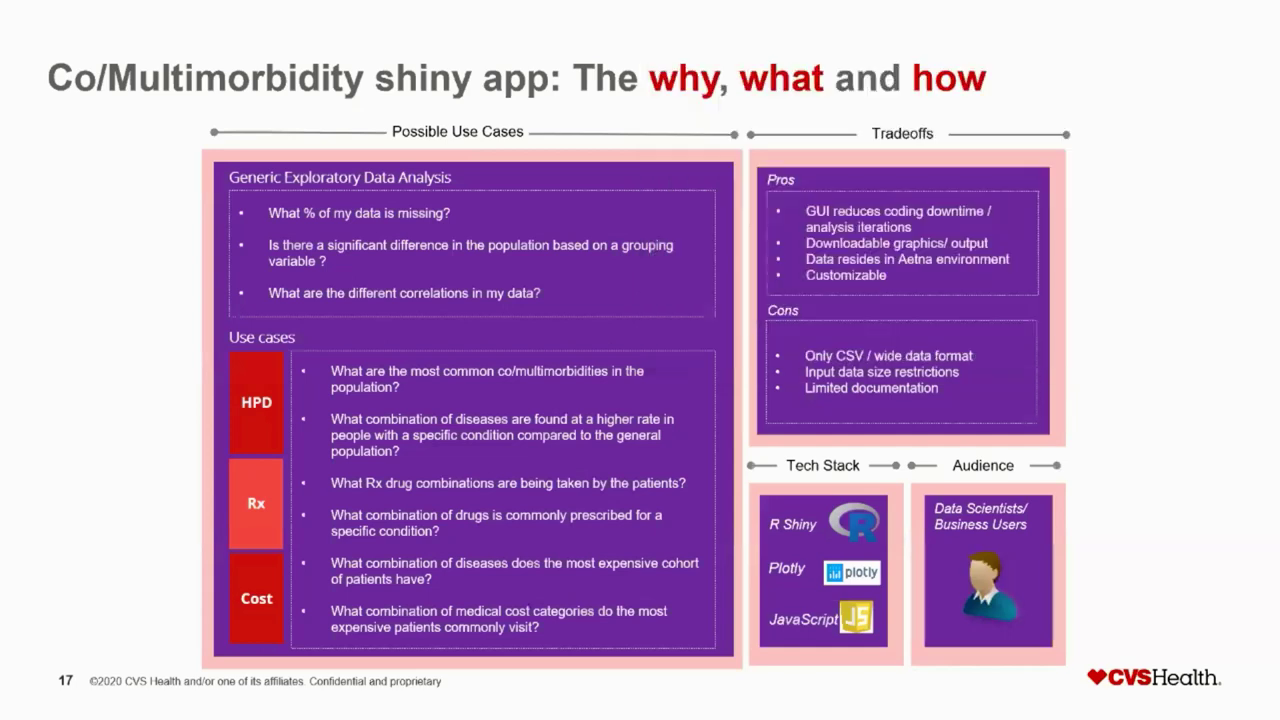